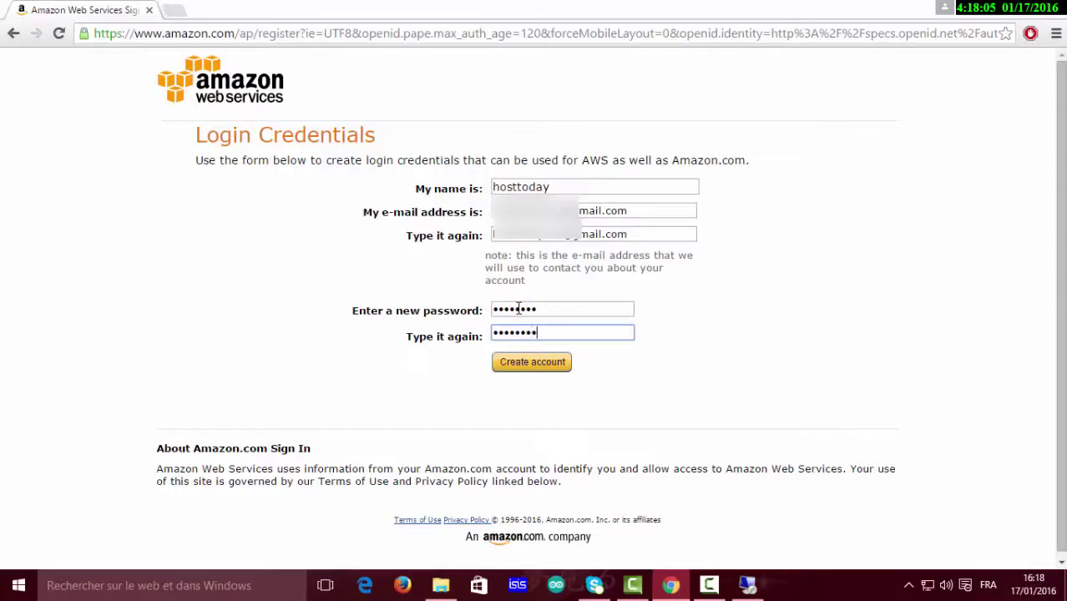
Submit the new login credentials, choose Personal Account, and start entering the account holder's full name.
{"action": "left_click", "coordinate": [557, 368]}
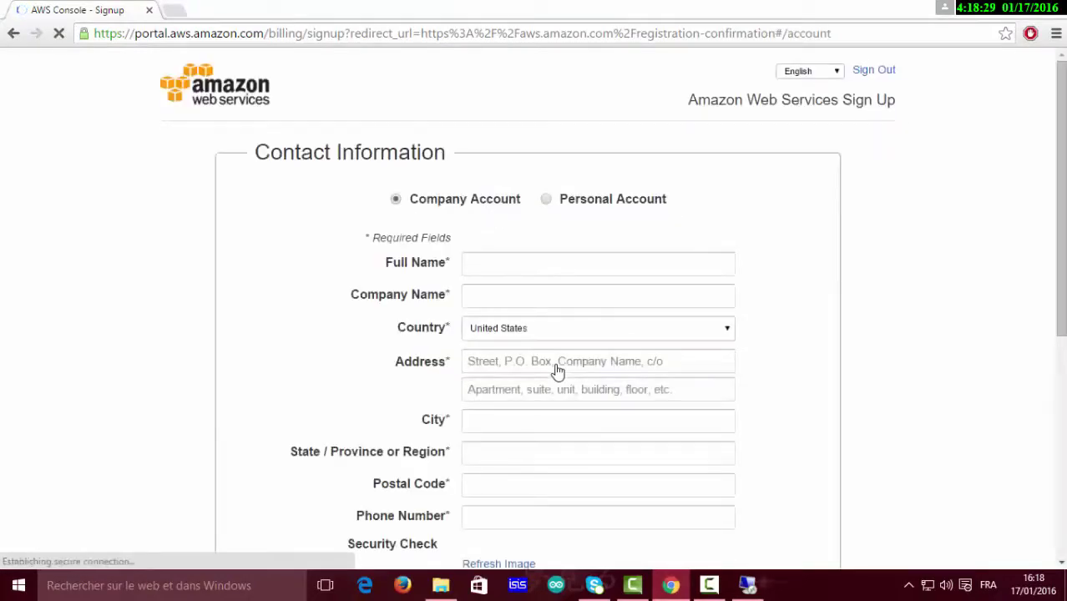
{"action": "left_click", "coordinate": [546, 203]}
{"action": "left_click", "coordinate": [544, 257]}
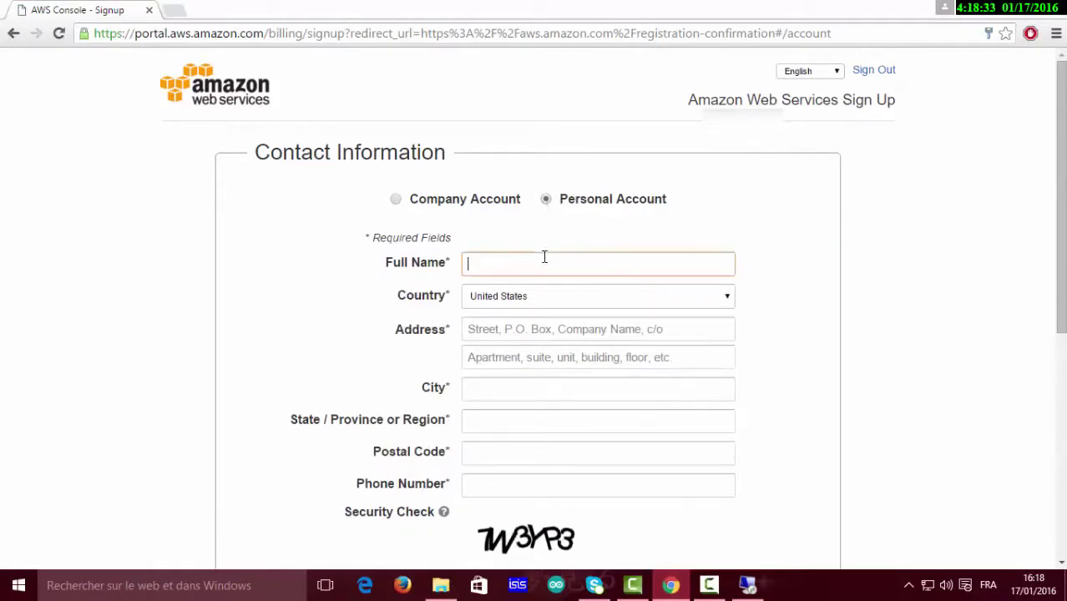
{"action": "type", "text": "John Smith"}
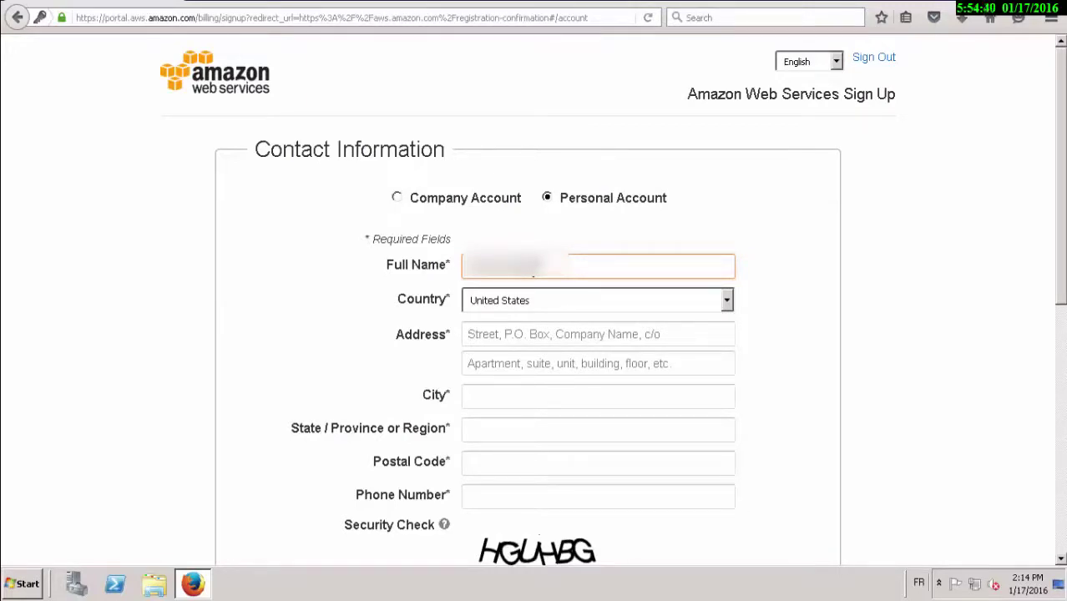
Finish the full name and begin entering the street address.
{"action": "type", "text": "ersone"}
{"action": "left_click", "coordinate": [524, 334]}
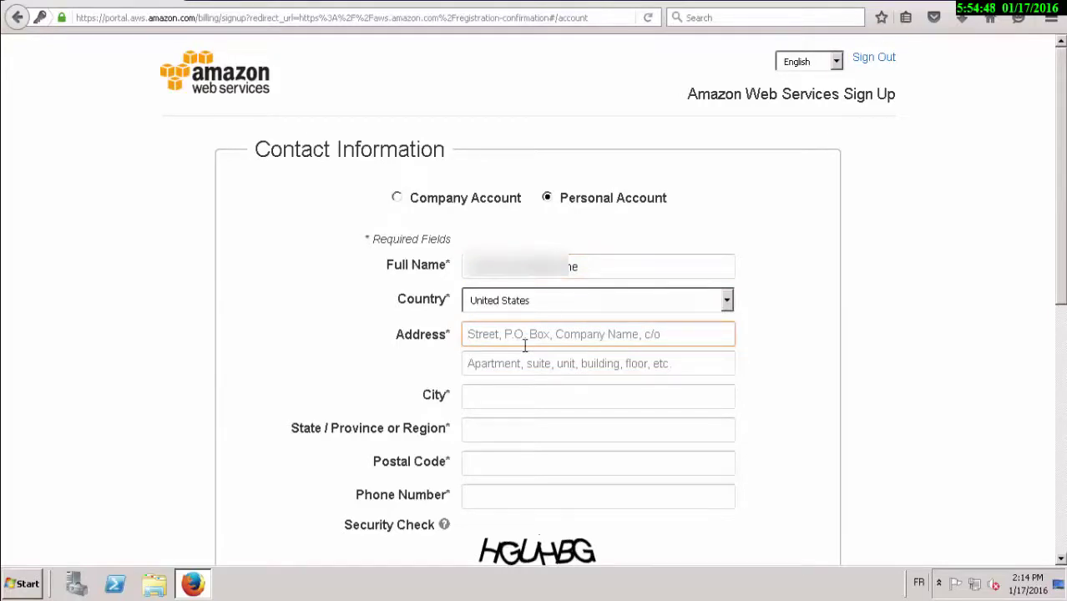
{"action": "type", "text": "1"}
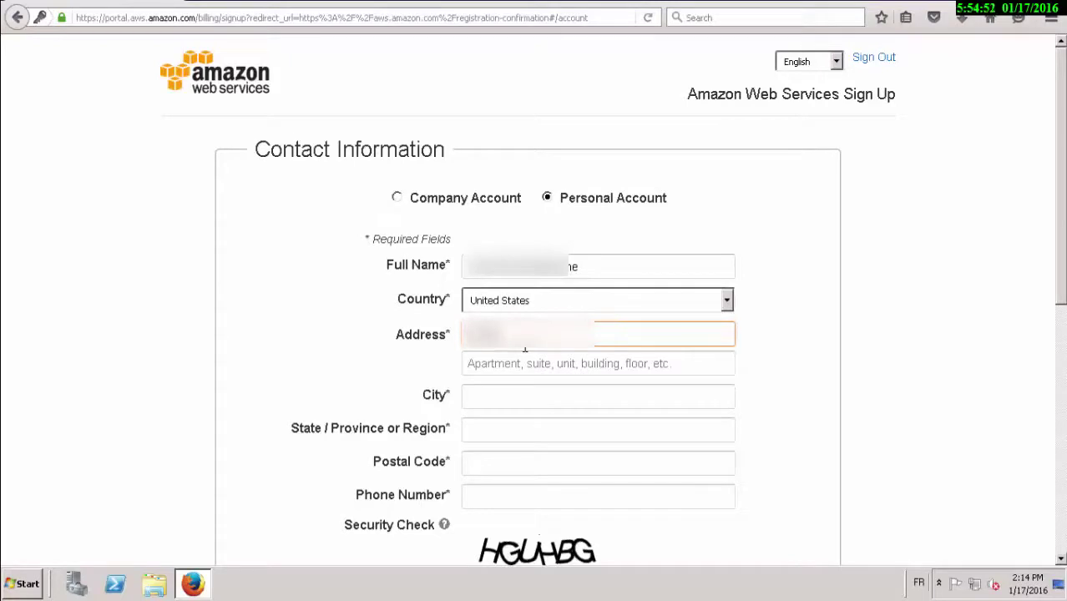
{"action": "type", "text": "234"}
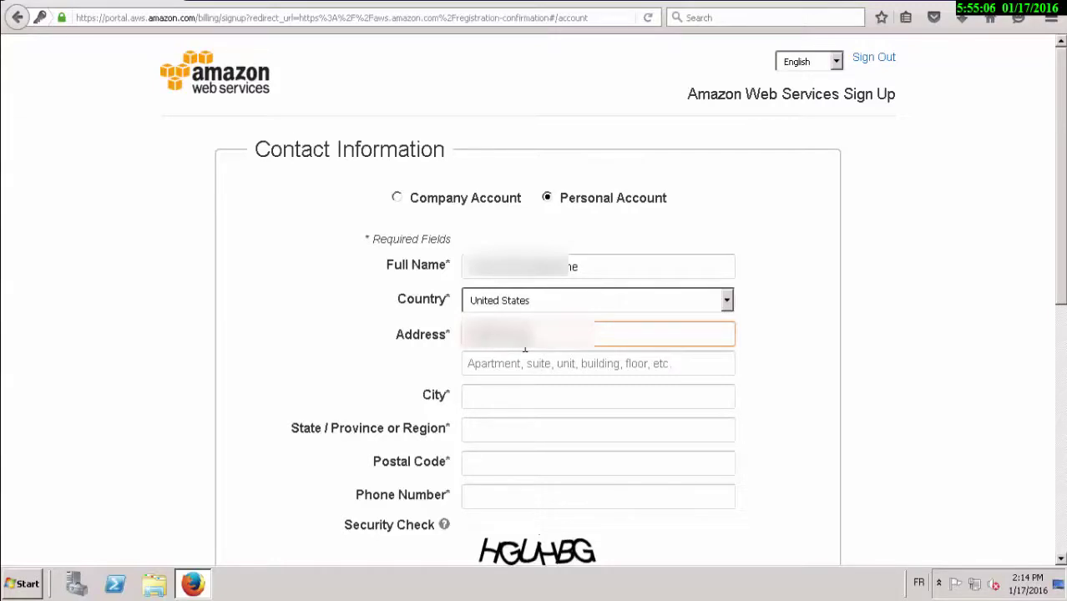
{"action": "type", "text": "Str"}
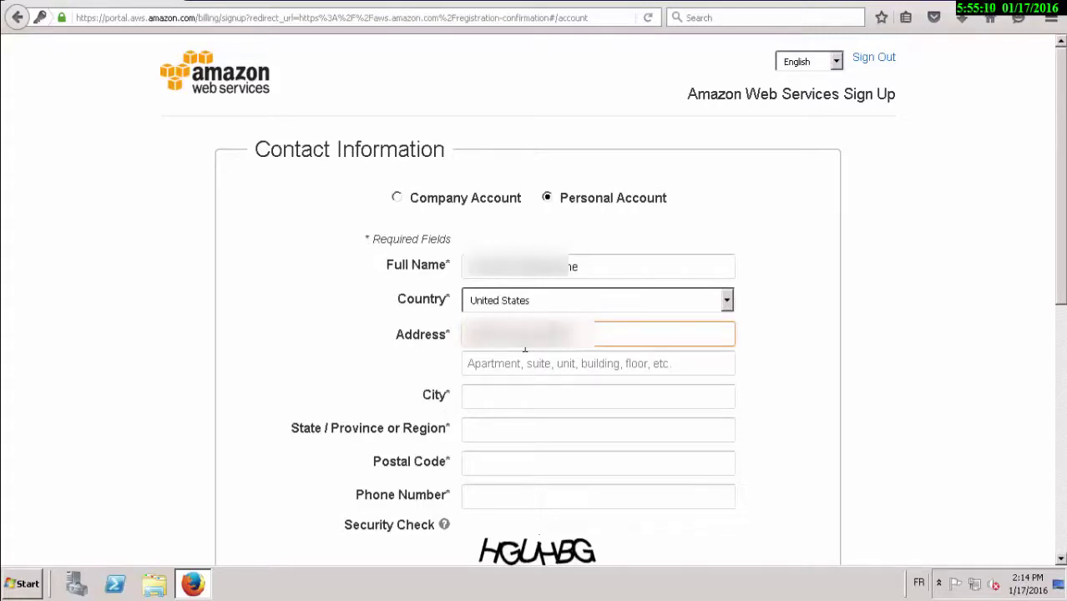
Fill in the city and state fields, then return to complete the street address.
{"action": "left_click", "coordinate": [524, 397]}
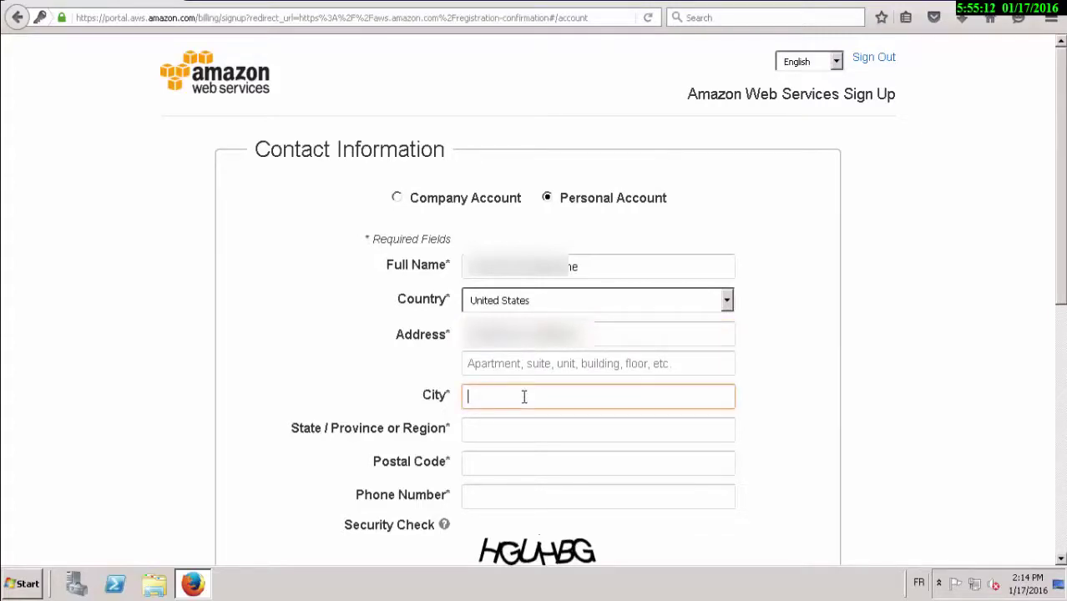
{"action": "type", "text": "california"}
{"action": "left_click", "coordinate": [509, 427]}
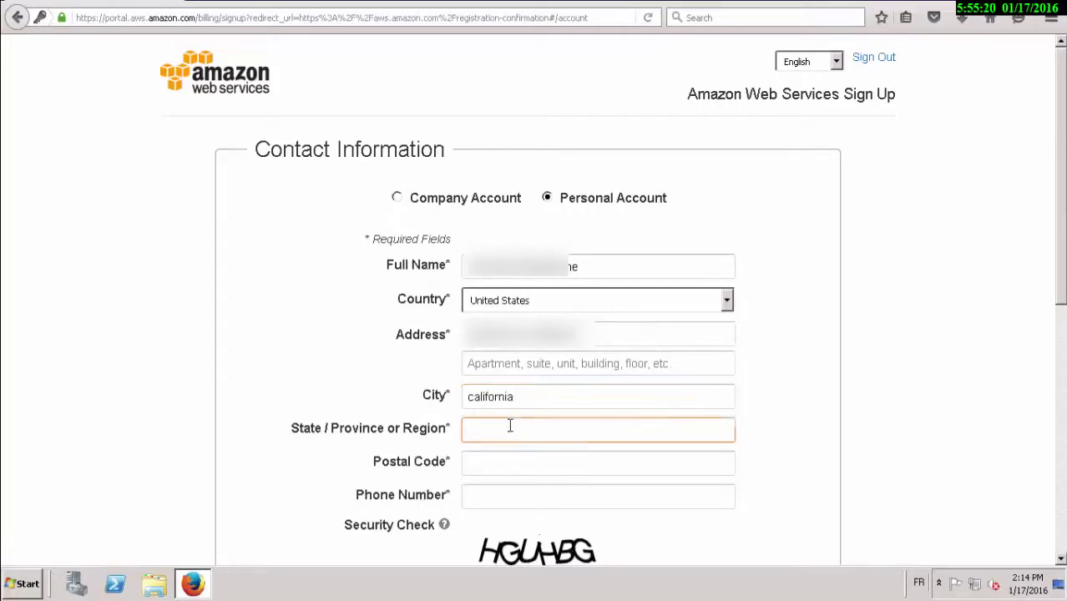
{"action": "type", "text": "california"}
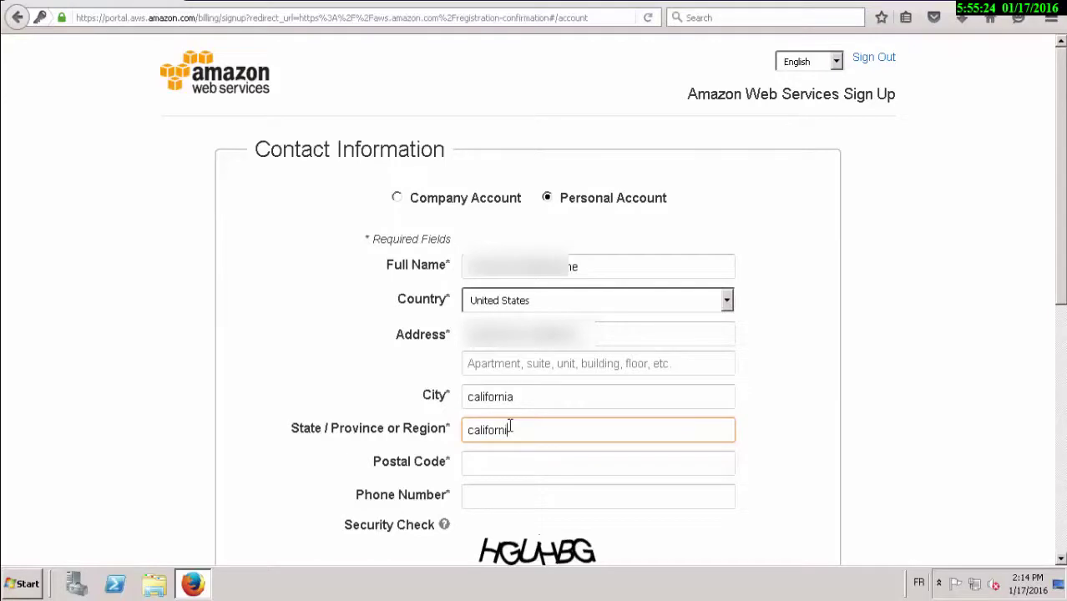
{"action": "left_click", "coordinate": [608, 326]}
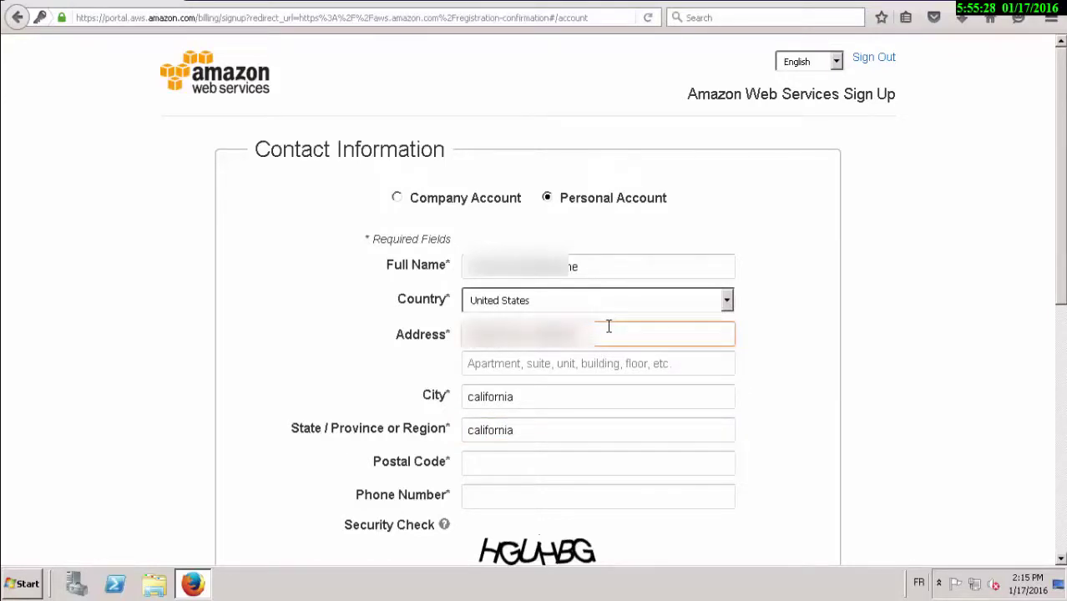
{"action": "type", "text": "97"}
Enter the postal code and security check characters, accept the AWS Customer Agreement, and create the account.
{"action": "left_click", "coordinate": [529, 466]}
{"action": "type", "text": "90120"}
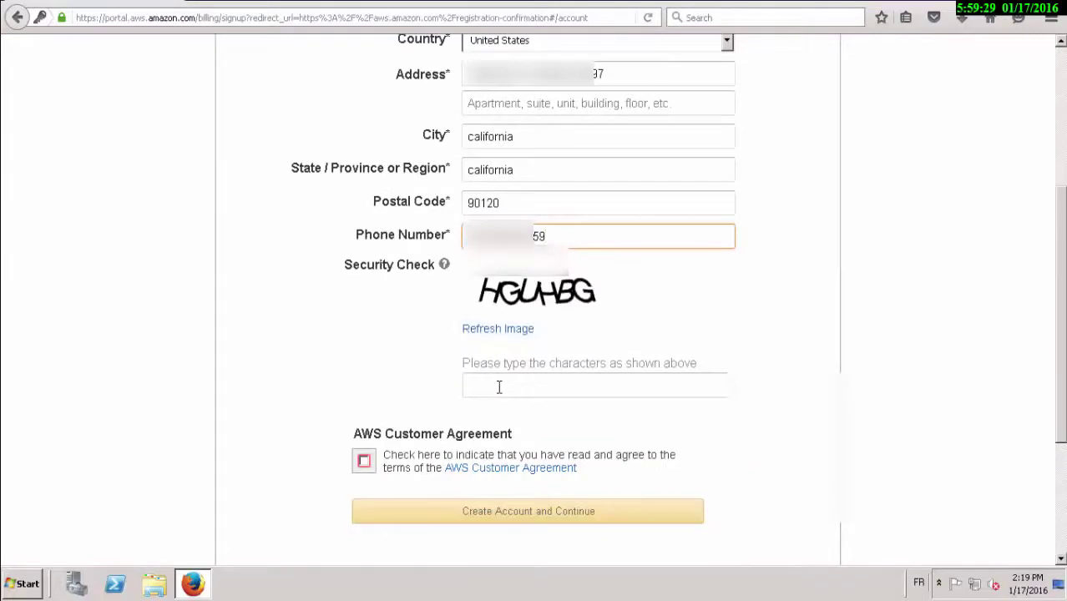
{"action": "left_click", "coordinate": [498, 386]}
{"action": "type", "text": "H"}
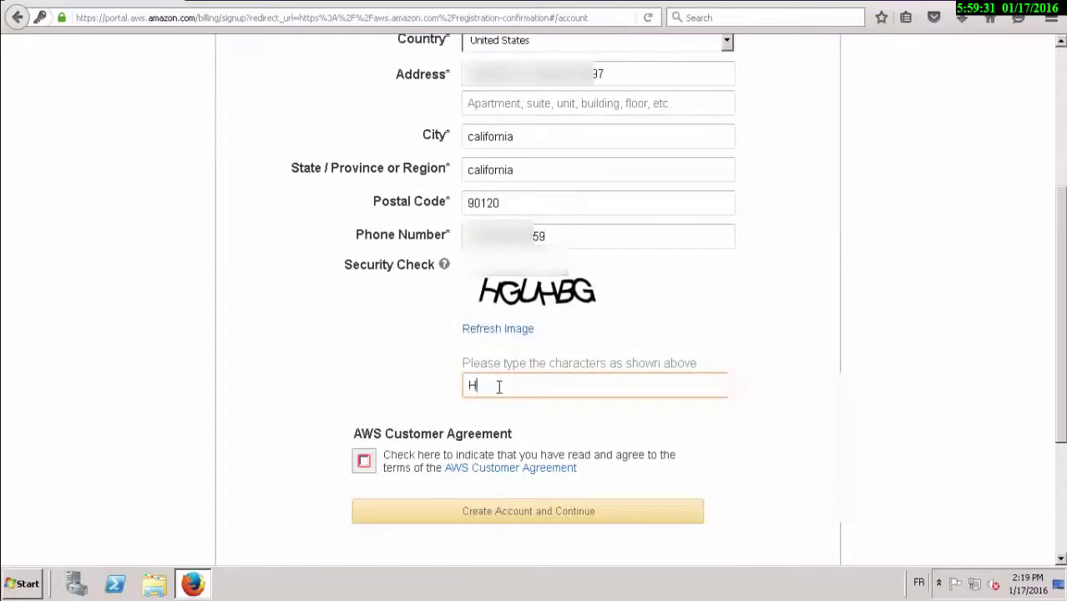
{"action": "type", "text": "GUHBG"}
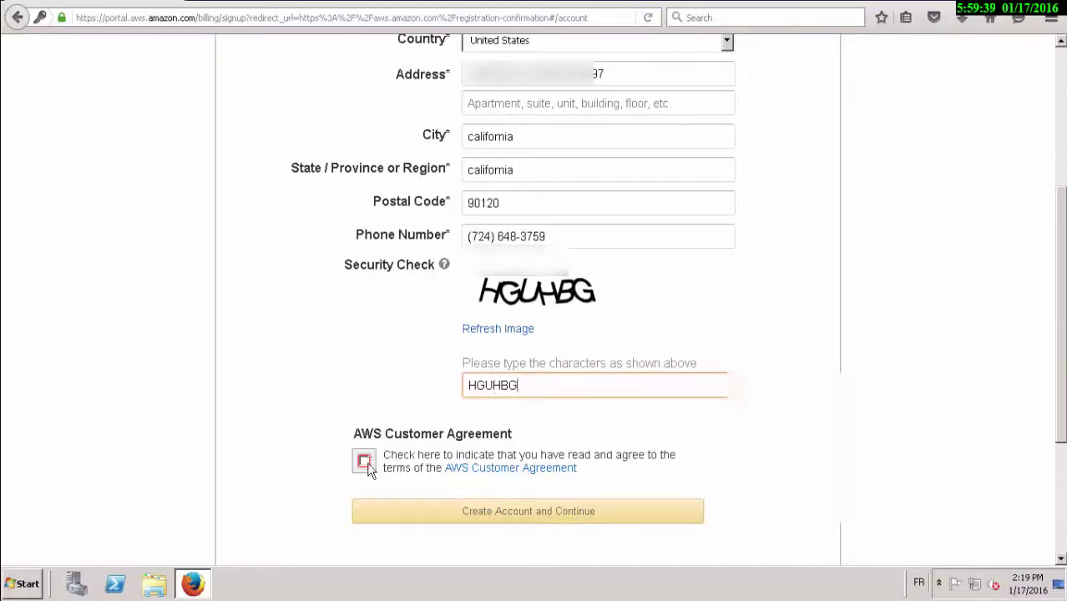
{"action": "left_click", "coordinate": [367, 462]}
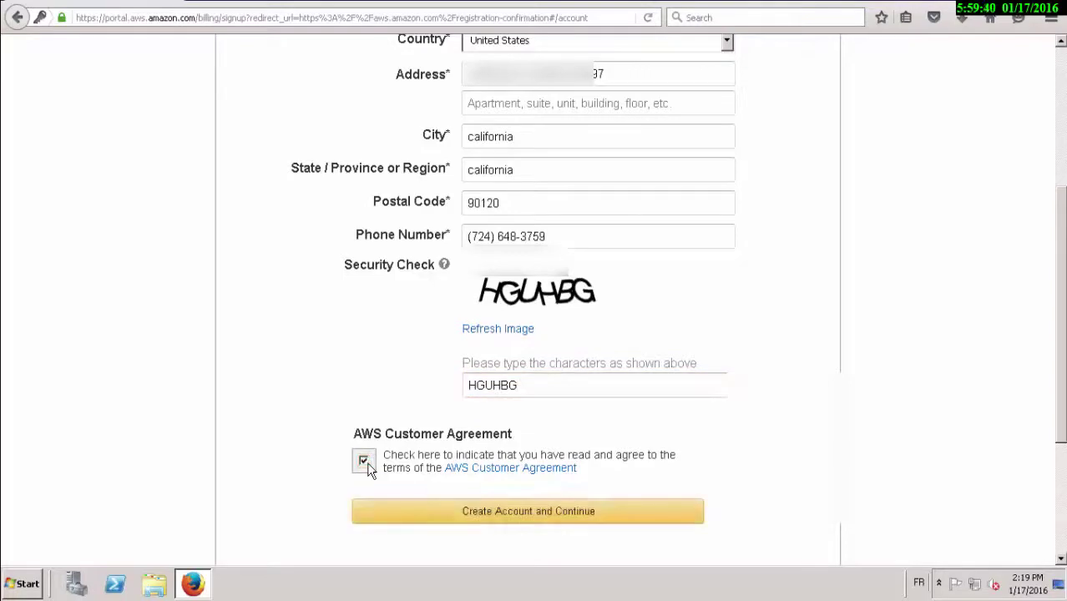
{"action": "left_click", "coordinate": [512, 517]}
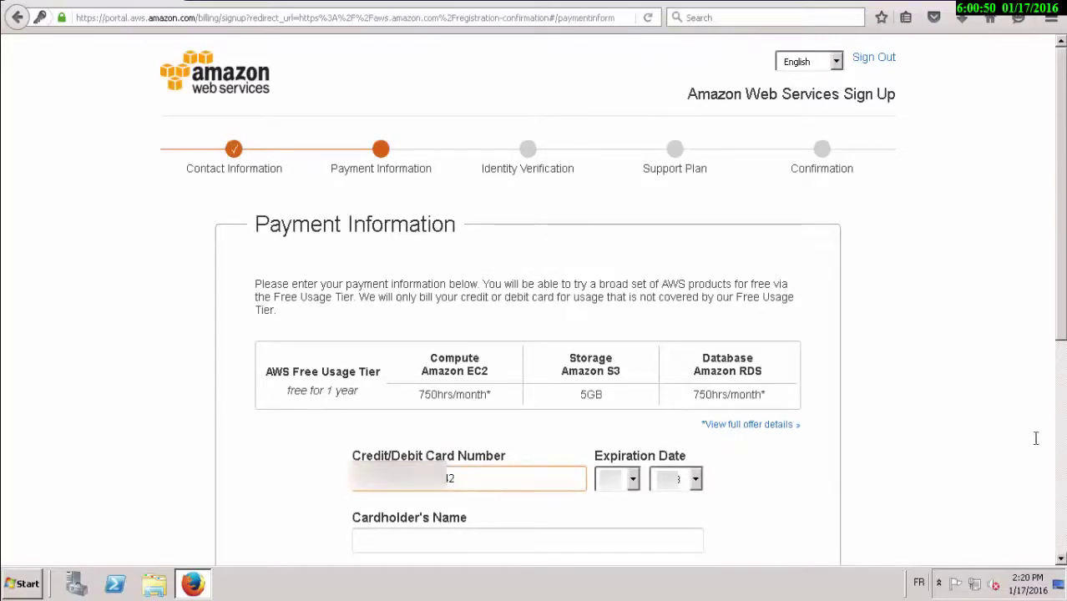
Enter the cardholder's name, keep the contact address for billing, and continue.
{"action": "left_click", "coordinate": [583, 545]}
{"action": "type", "text": "name"}
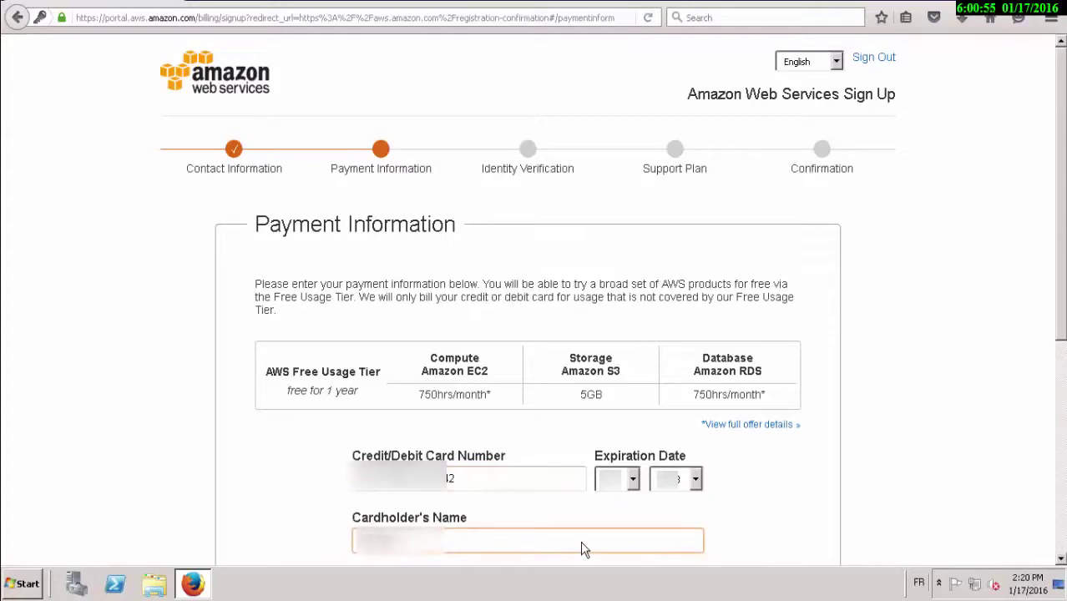
{"action": "type", "text": "namena"}
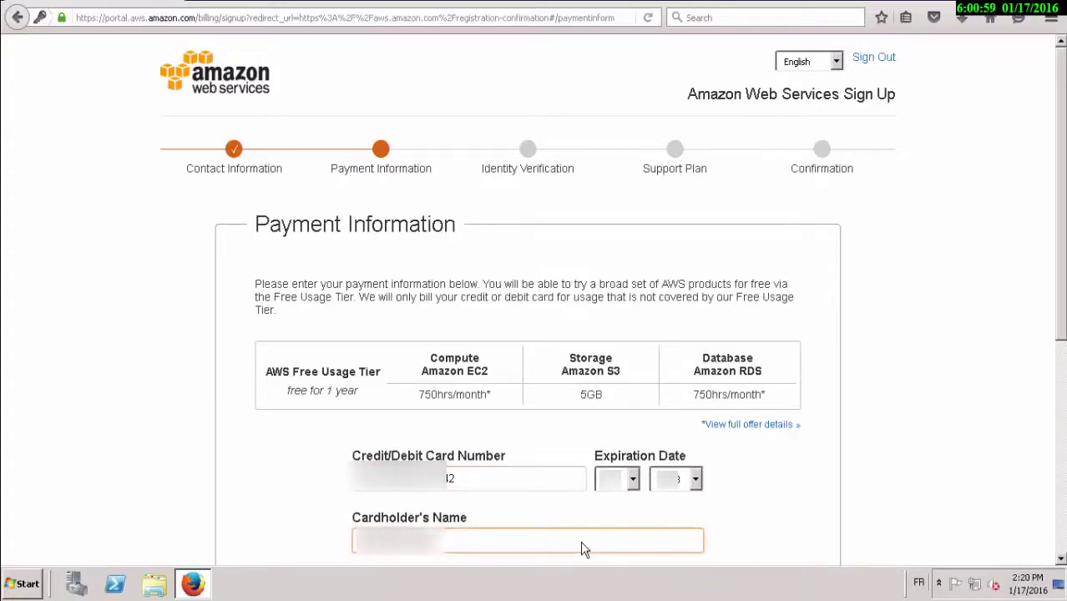
{"action": "type", "text": "he"}
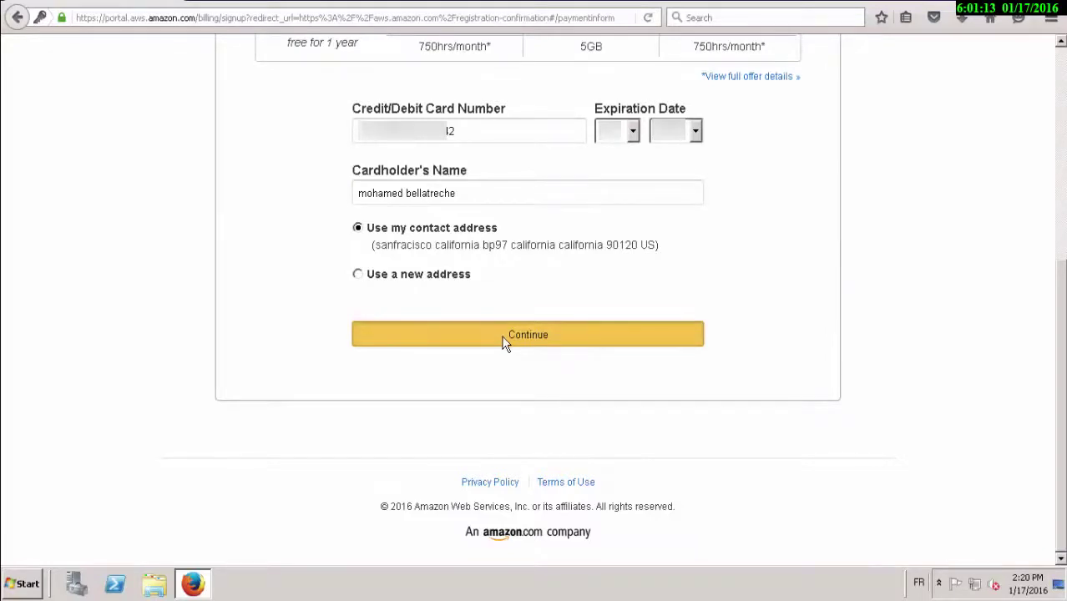
{"action": "left_click", "coordinate": [504, 334]}
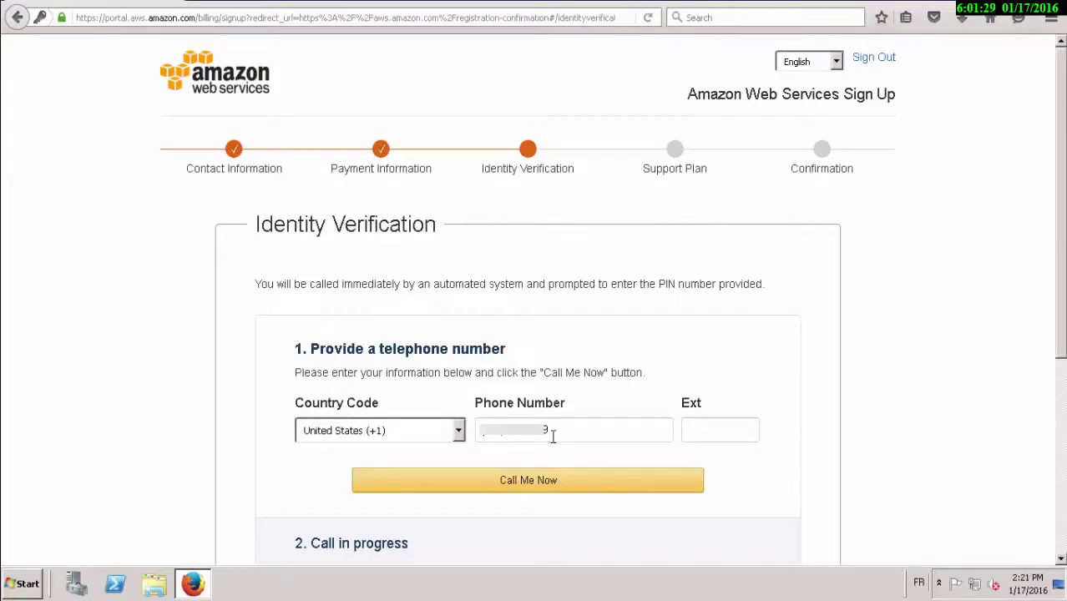
Confirm the phone number and request the automated verification call.
{"action": "double_click", "coordinate": [553, 436]}
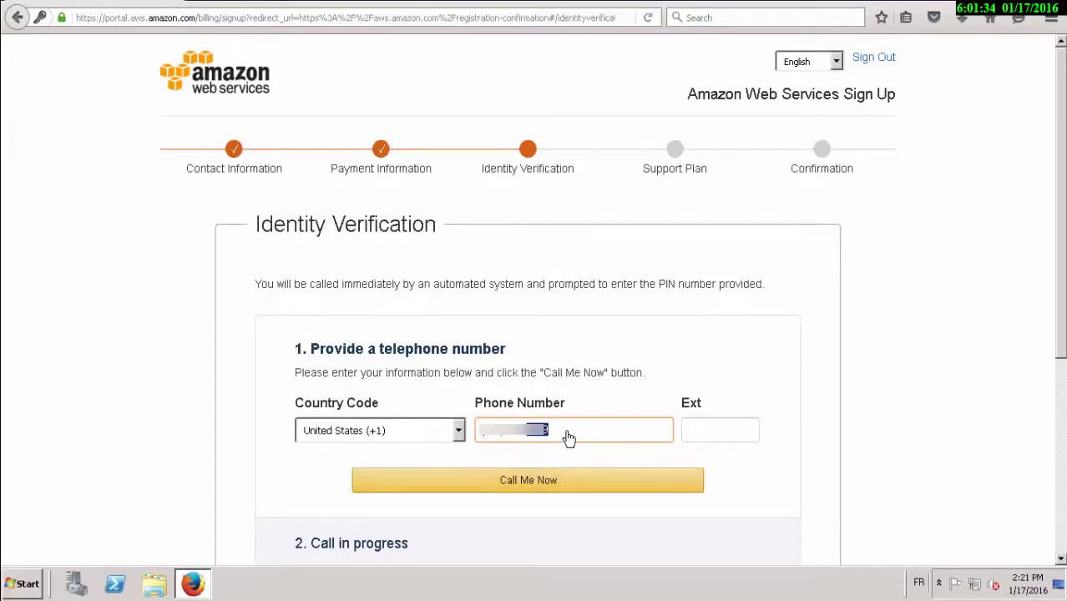
{"action": "key", "text": "End"}
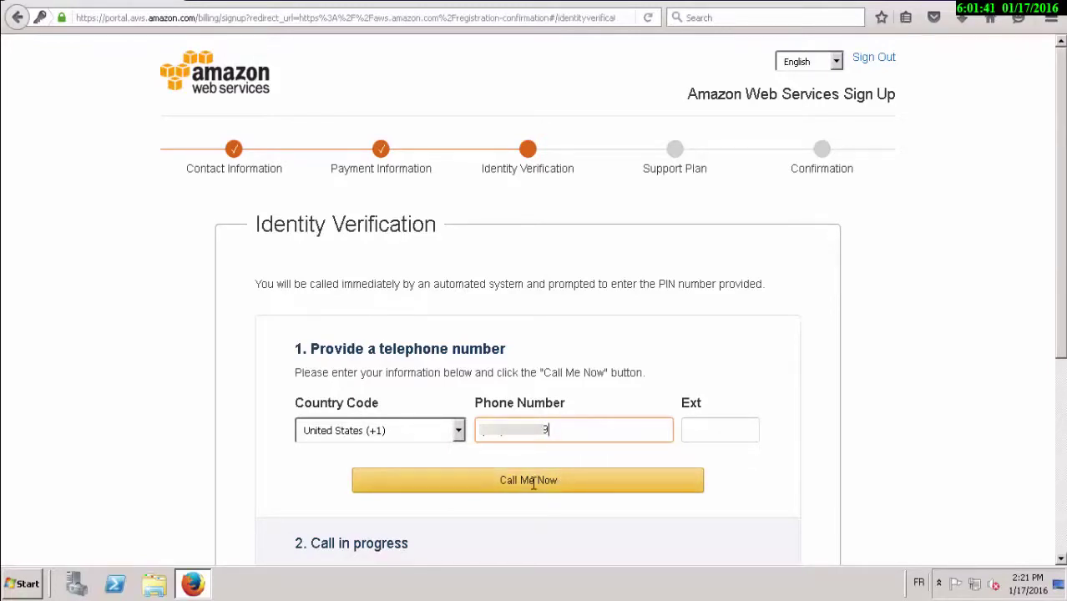
{"action": "left_click", "coordinate": [534, 484]}
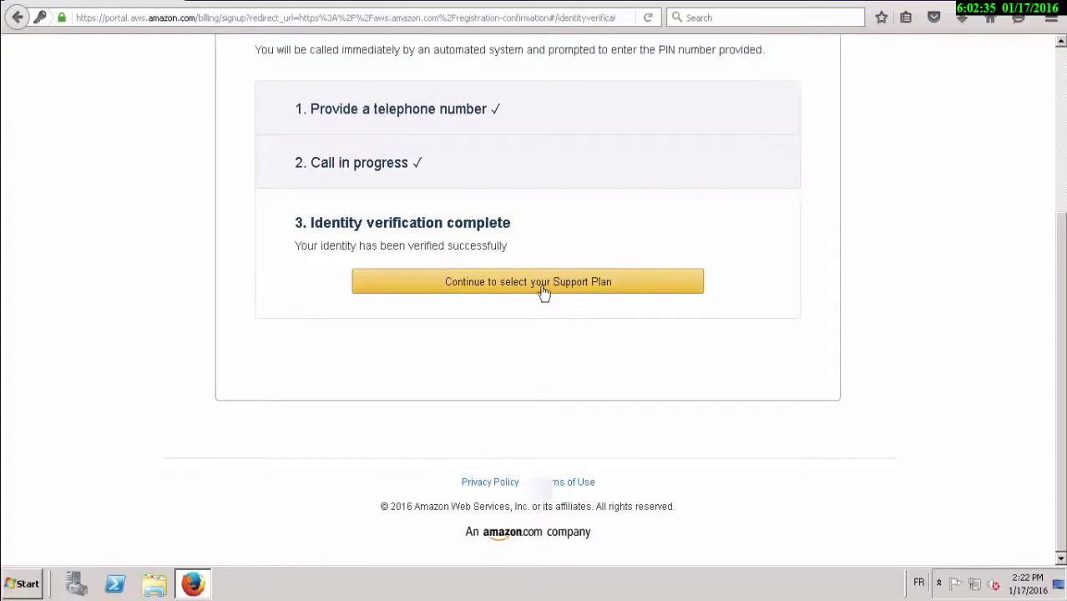
Keep the free Basic support plan, finish sign-up, and go to the console sign-in page.
{"action": "left_click", "coordinate": [543, 291]}
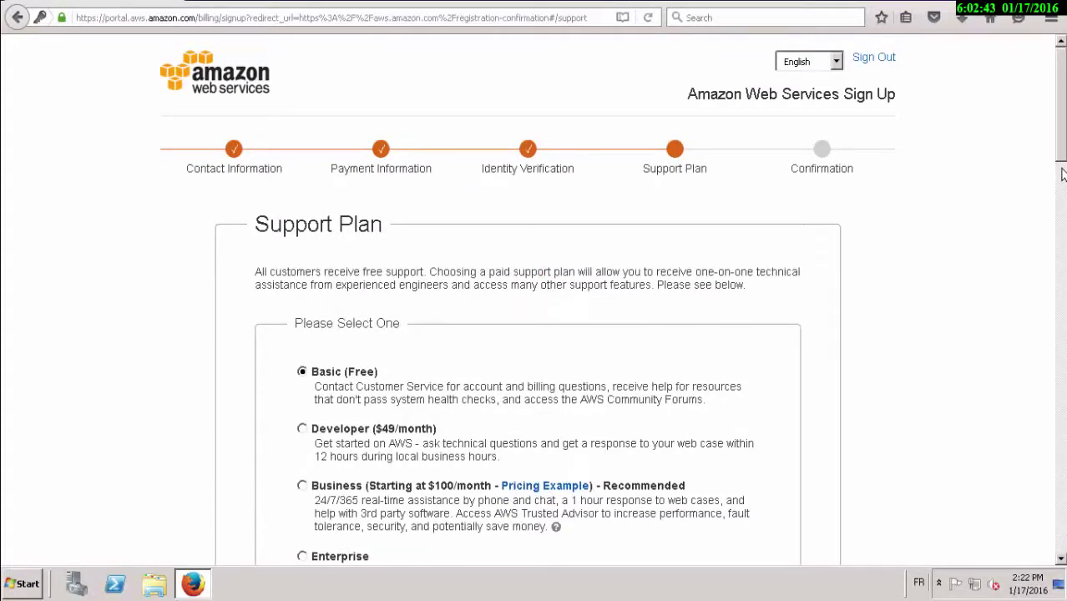
{"action": "scroll", "coordinate": [1062, 174], "scroll_direction": "down", "scroll_amount": 2}
{"action": "scroll", "coordinate": [997, 210], "scroll_direction": "down", "scroll_amount": 10}
{"action": "left_click", "coordinate": [522, 169]}
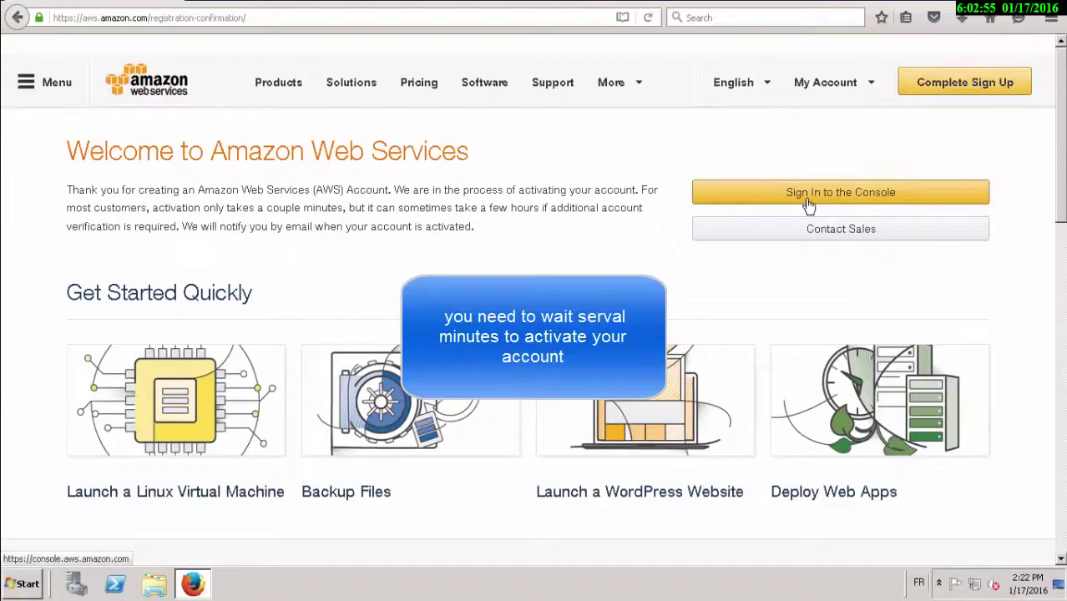
{"action": "left_click", "coordinate": [808, 201]}
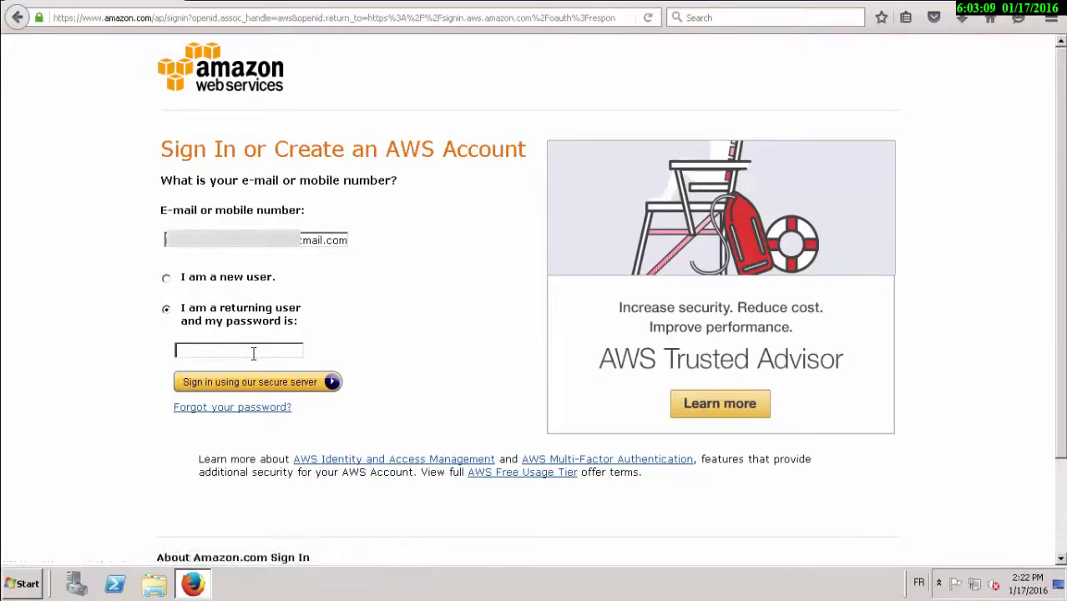
Enter the account password and sign in to the AWS Management Console.
{"action": "type", "text": "•••••••"}
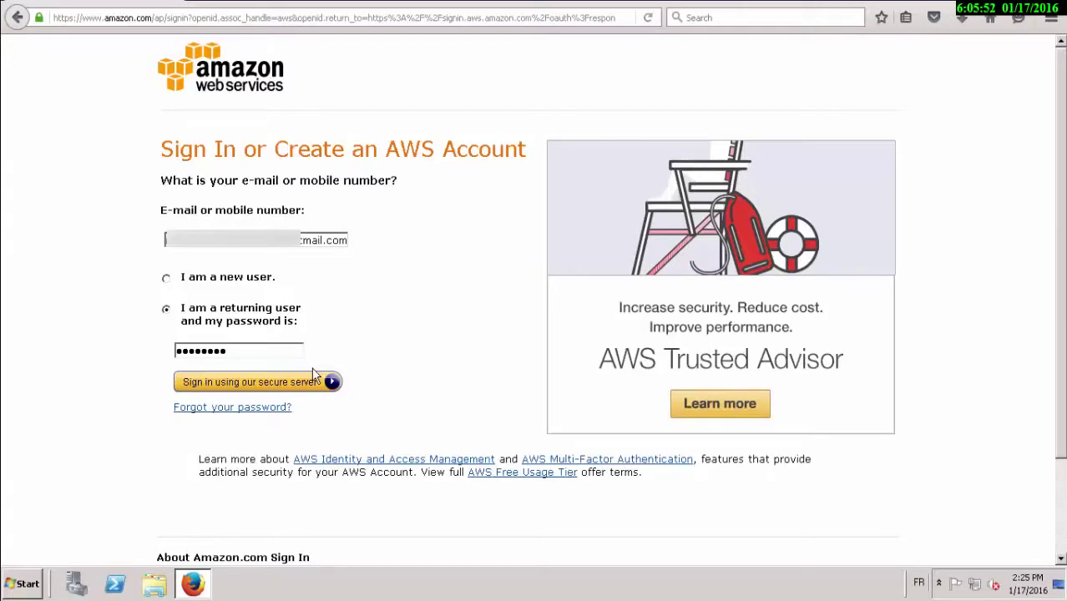
{"action": "left_click", "coordinate": [268, 379]}
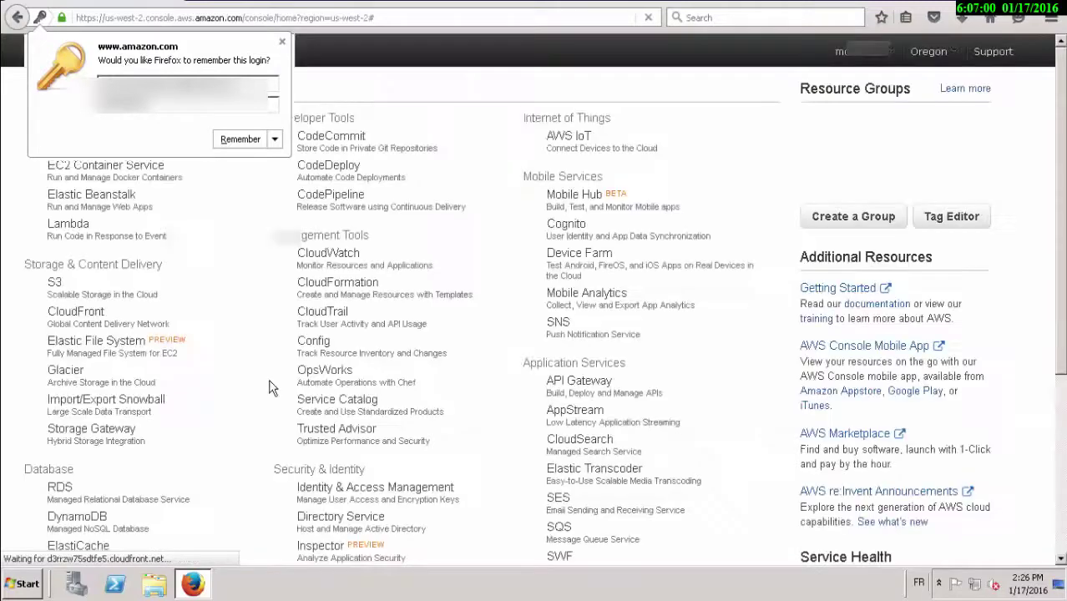
Launch a new instance, filter to free-tier images, and select Microsoft Windows Server 2008 R2 Base.
{"action": "left_click", "coordinate": [282, 44]}
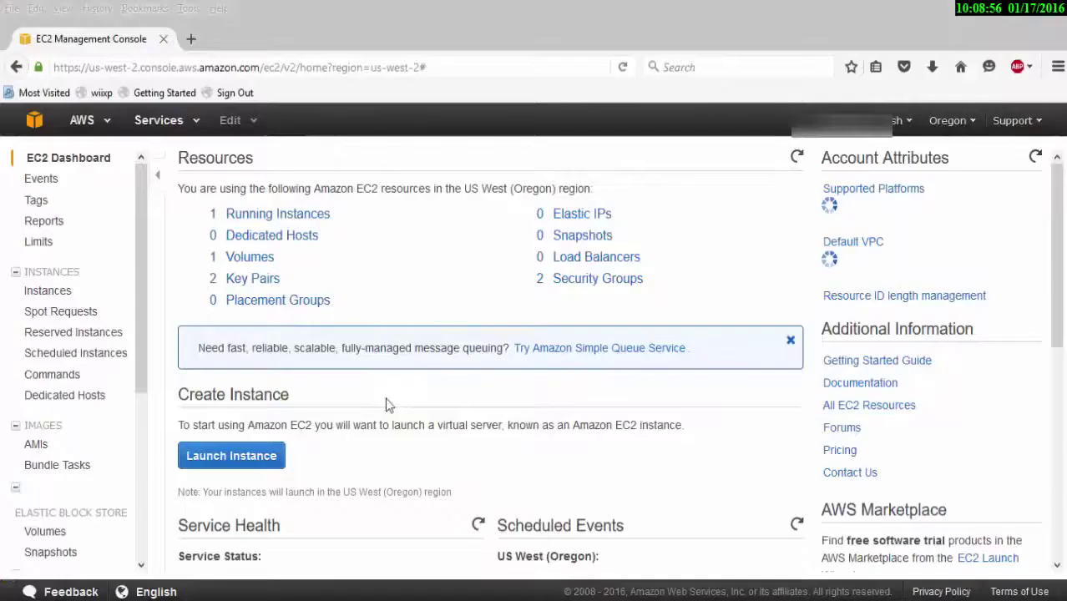
{"action": "left_click", "coordinate": [274, 454]}
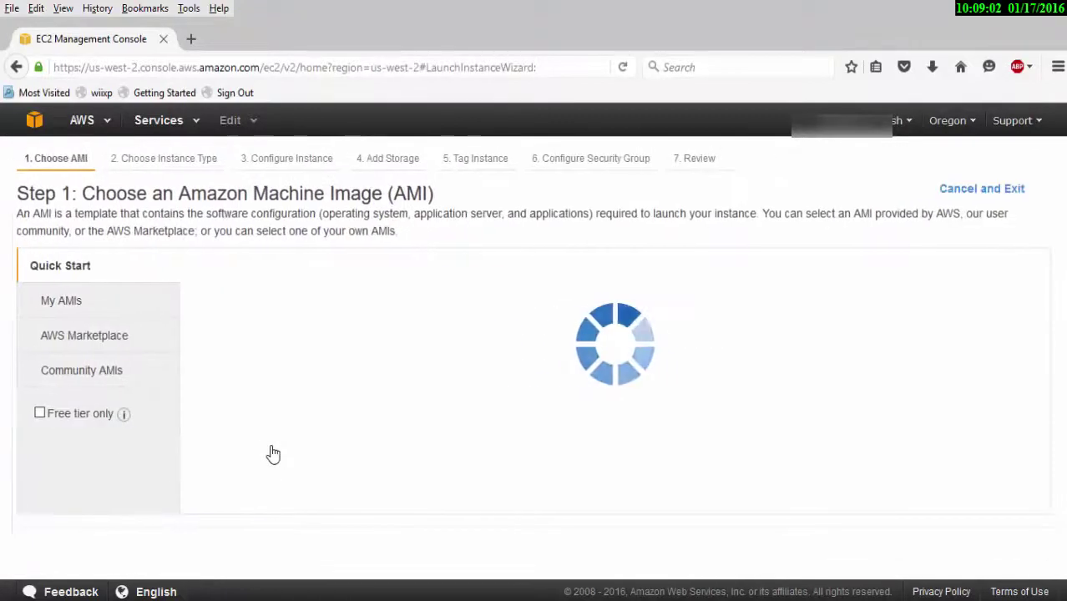
{"action": "left_click", "coordinate": [50, 419]}
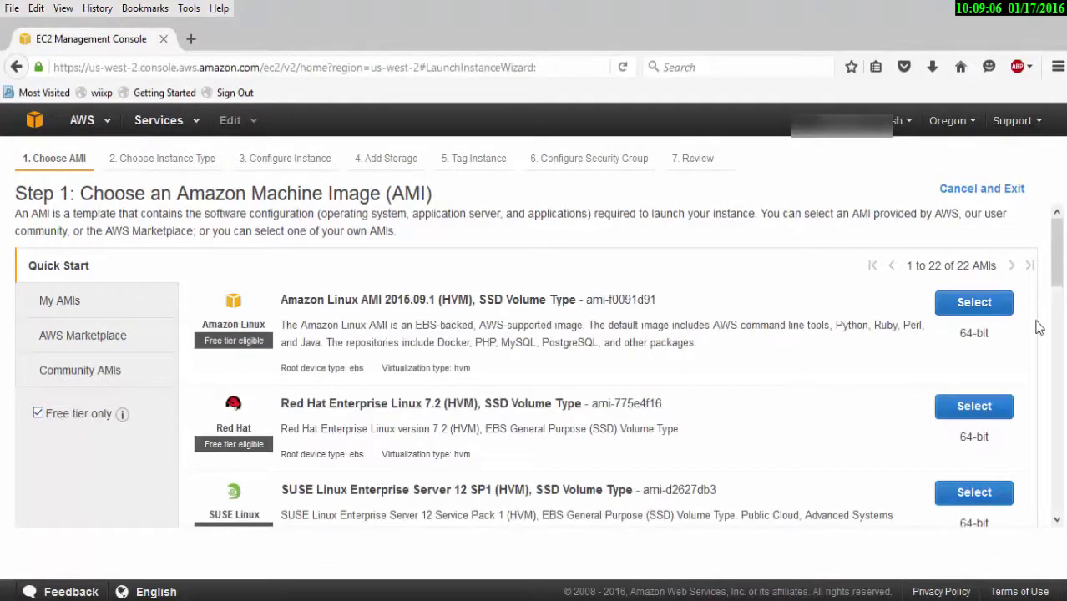
{"action": "scroll", "coordinate": [1058, 367], "scroll_direction": "down", "scroll_amount": 8}
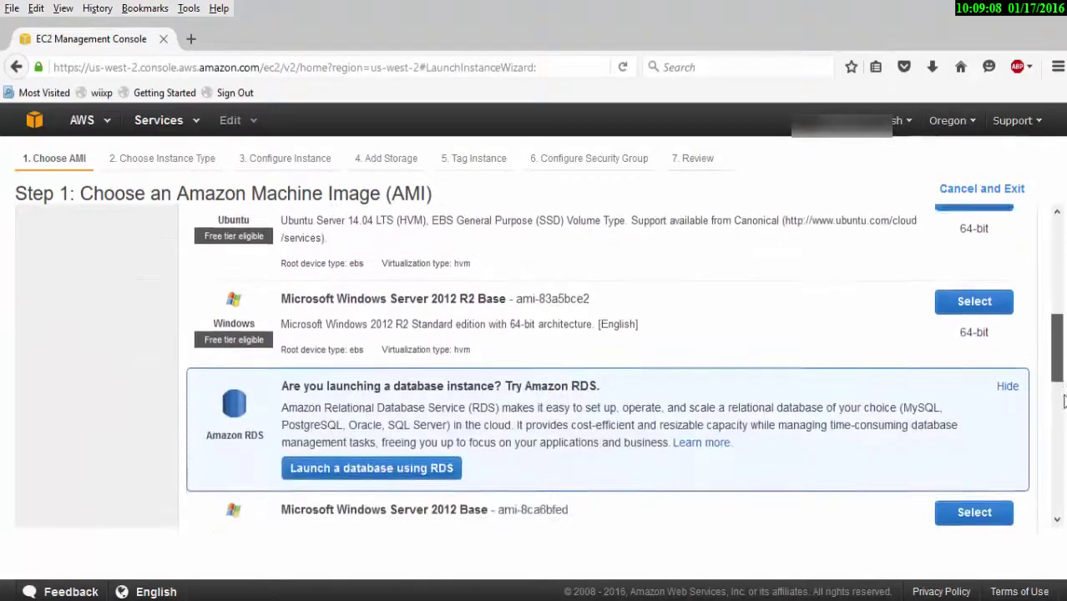
{"action": "scroll", "coordinate": [1062, 403], "scroll_direction": "down", "scroll_amount": 6}
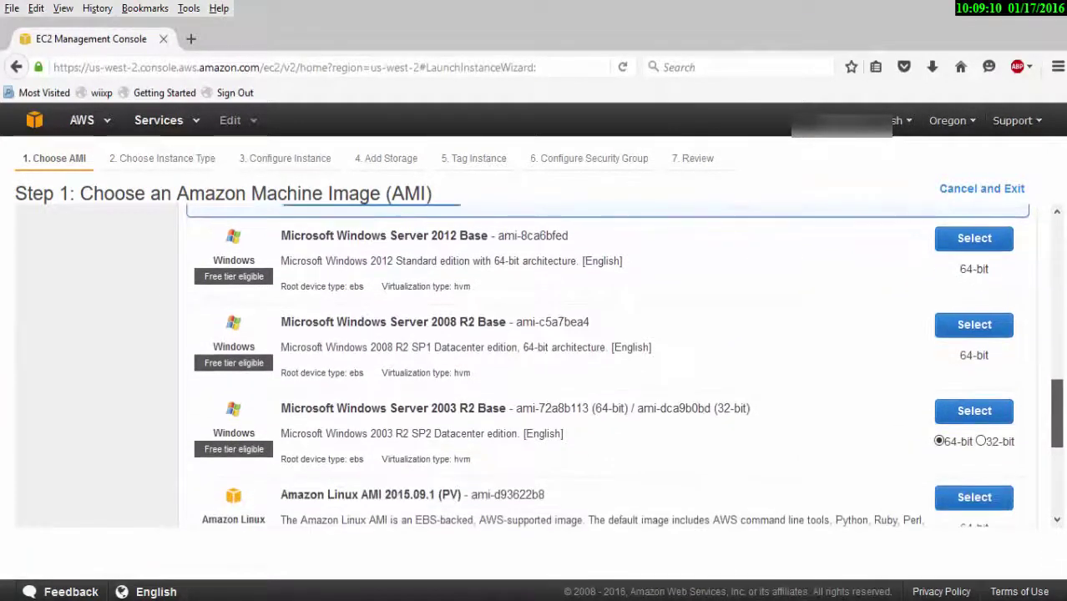
{"action": "left_click", "coordinate": [954, 330]}
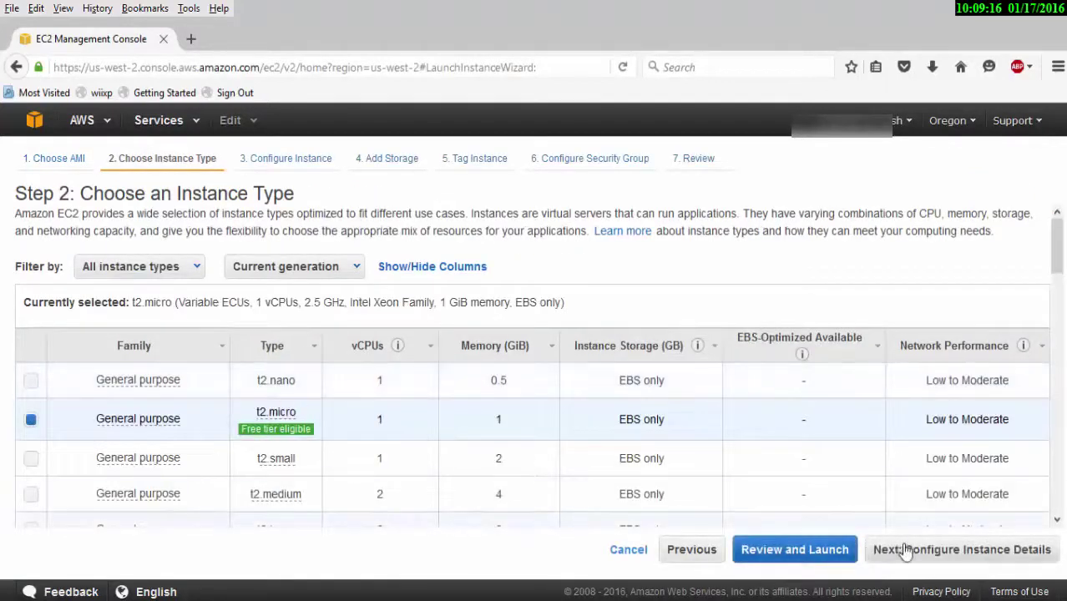
Accept the default t2.micro instance, details, storage and tags.
{"action": "left_click", "coordinate": [904, 551]}
{"action": "left_click", "coordinate": [971, 546]}
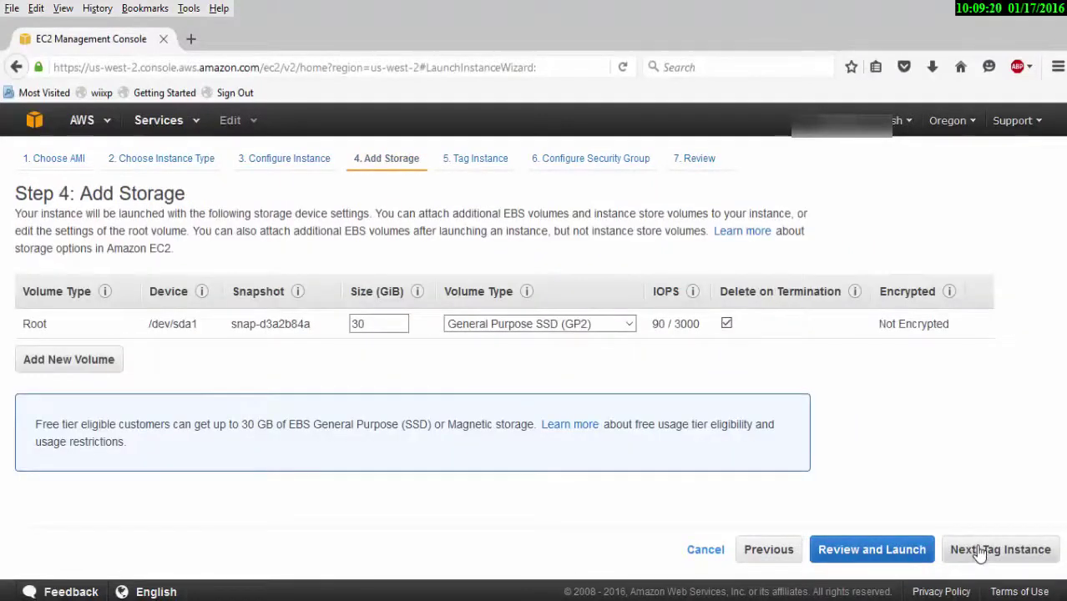
{"action": "left_click", "coordinate": [981, 551]}
{"action": "left_click", "coordinate": [979, 551]}
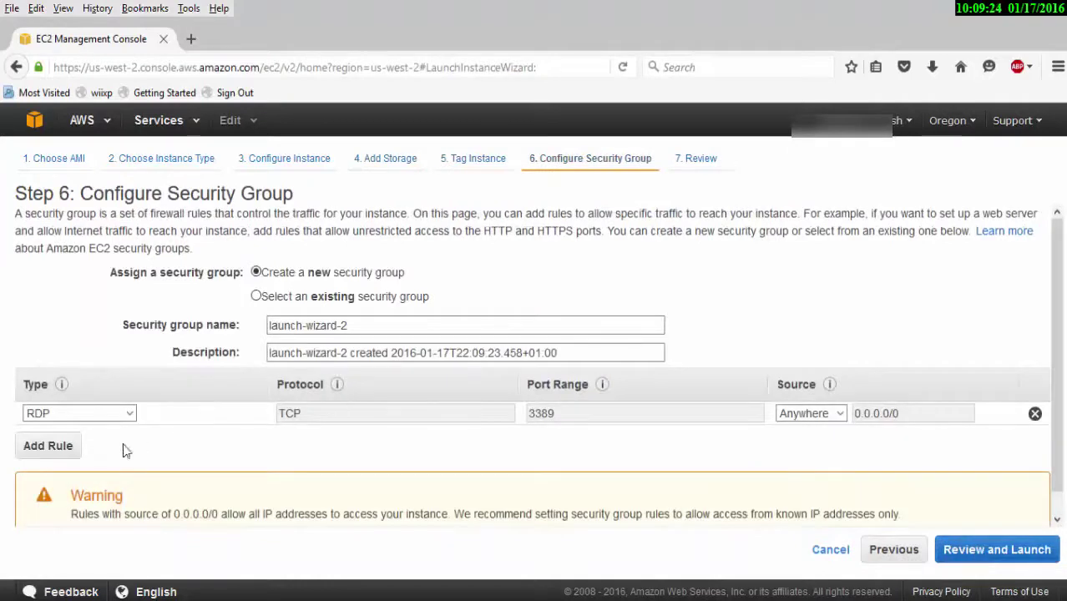
Add an HTTPS inbound rule on port 443 to the security group and go to review.
{"action": "left_click", "coordinate": [47, 445]}
{"action": "left_click", "coordinate": [80, 437]}
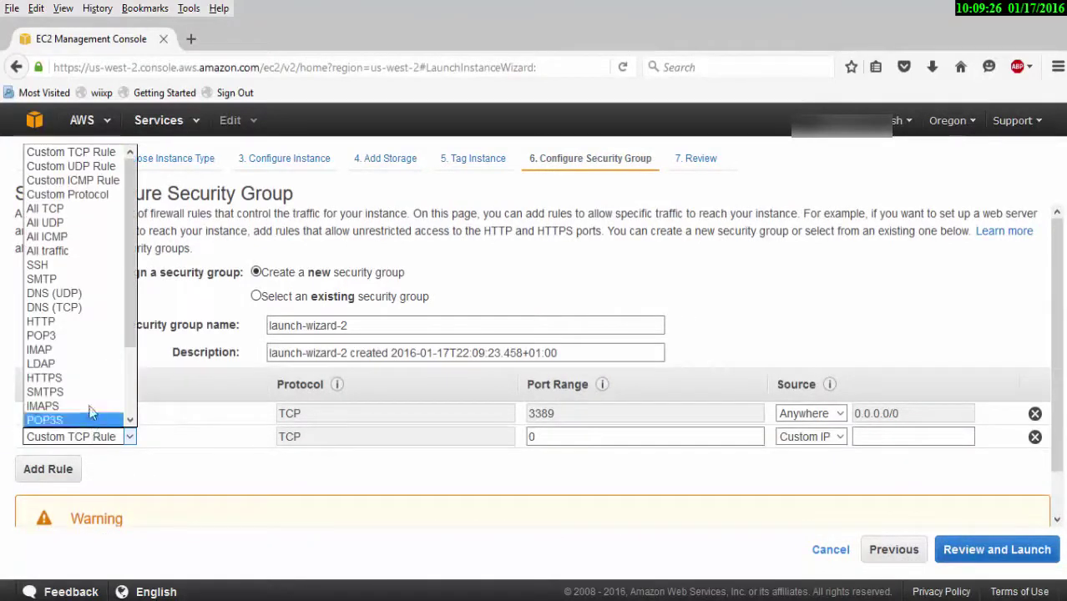
{"action": "left_click", "coordinate": [89, 378]}
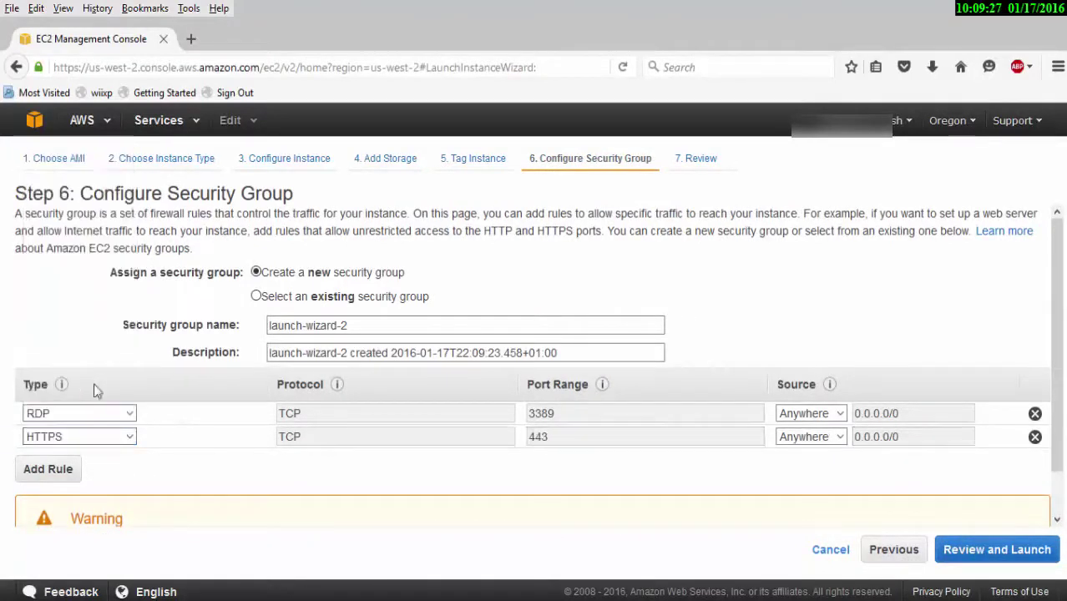
{"action": "left_click", "coordinate": [982, 549]}
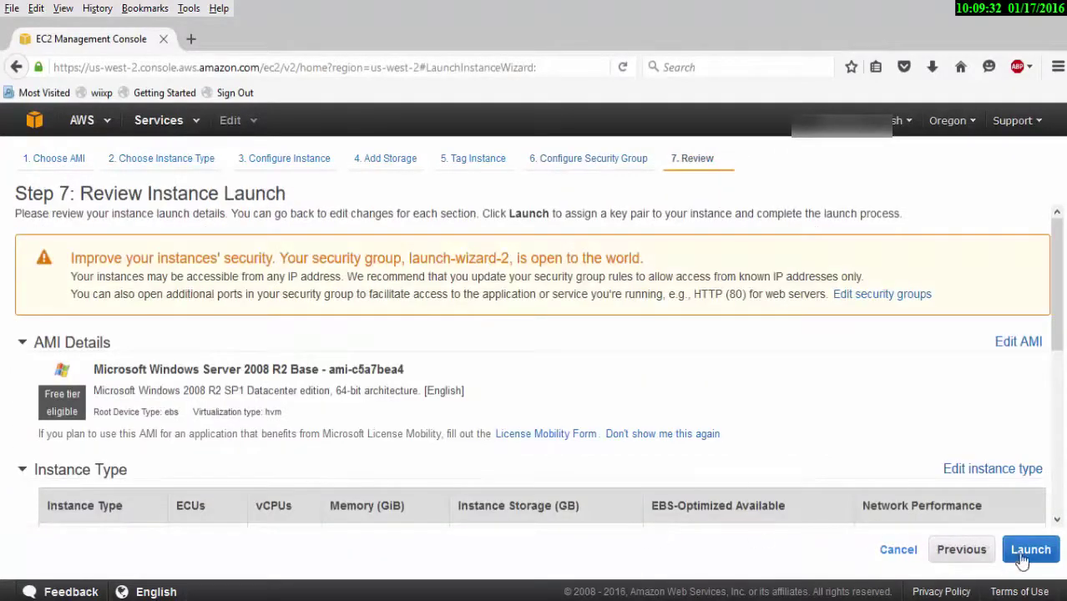
Create a new key pair named hgu and save the hgu.pem private key file.
{"action": "left_click", "coordinate": [1029, 549]}
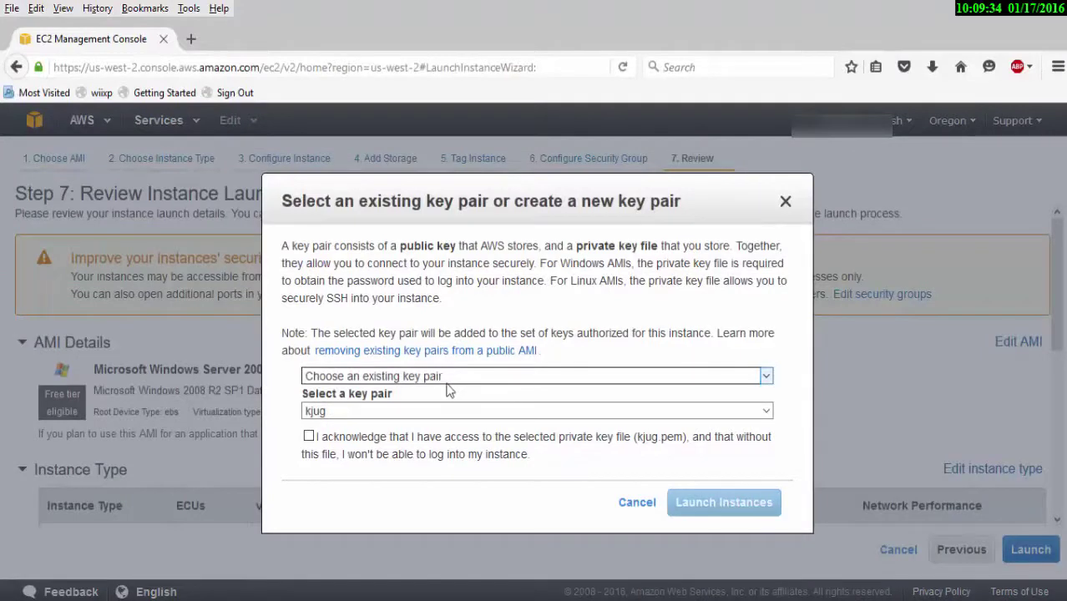
{"action": "left_click", "coordinate": [419, 377]}
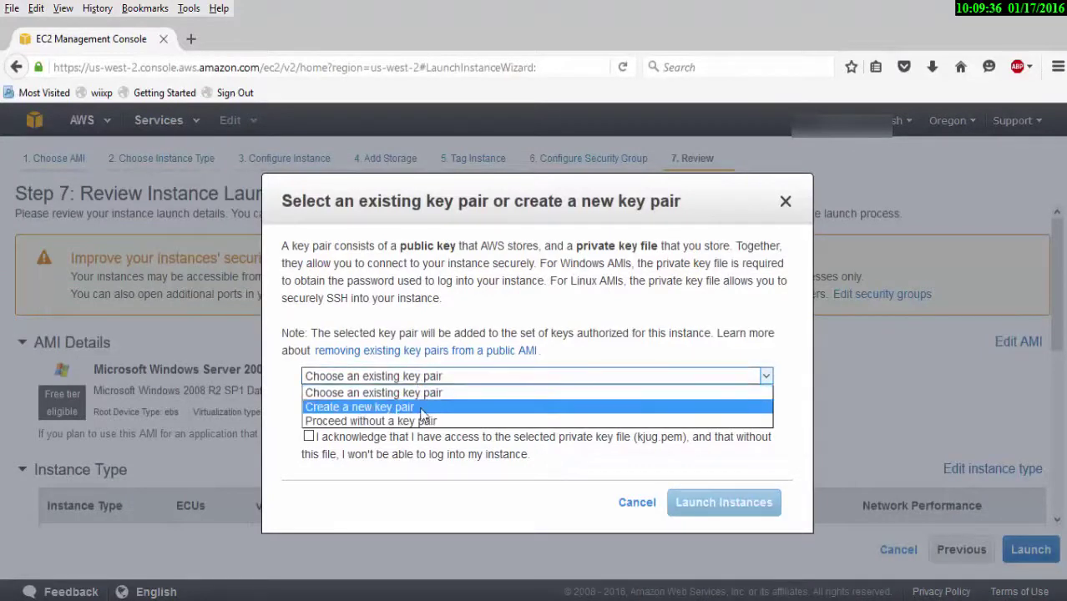
{"action": "left_click", "coordinate": [421, 406]}
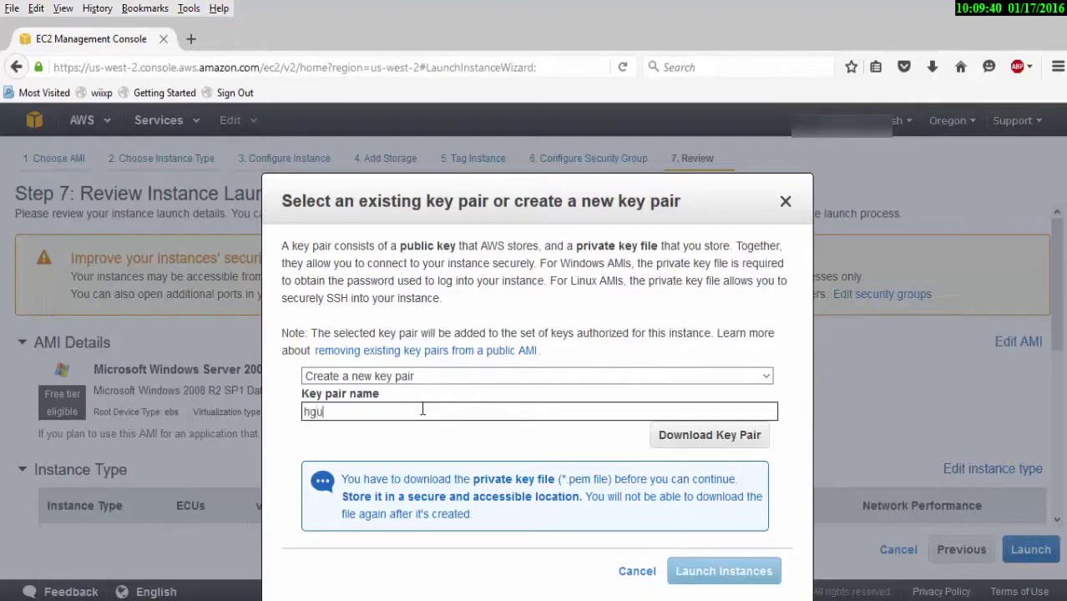
{"action": "left_click", "coordinate": [725, 443]}
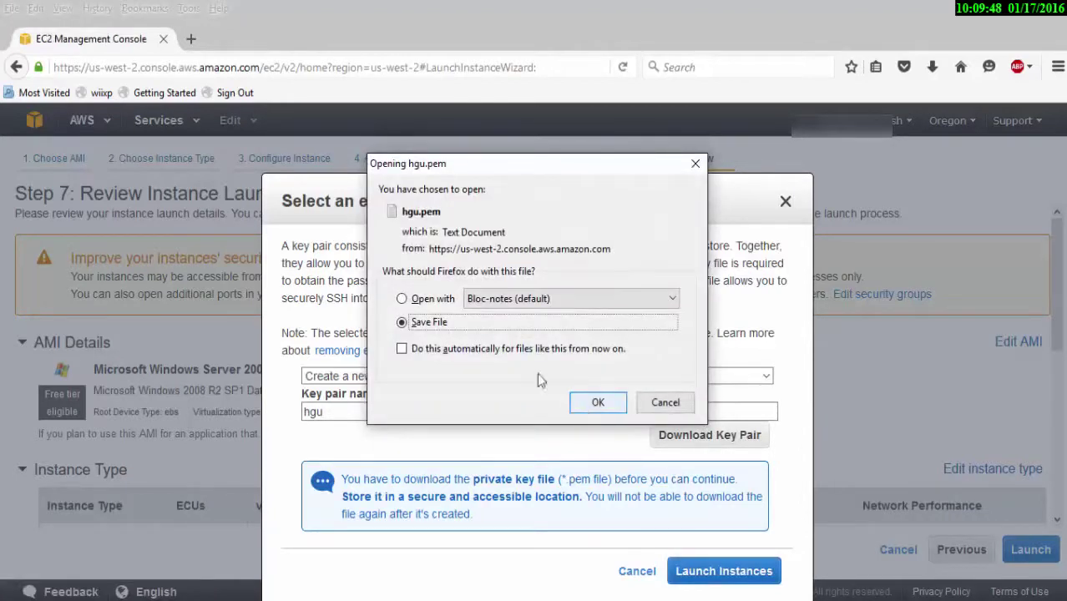
{"action": "left_click", "coordinate": [610, 411]}
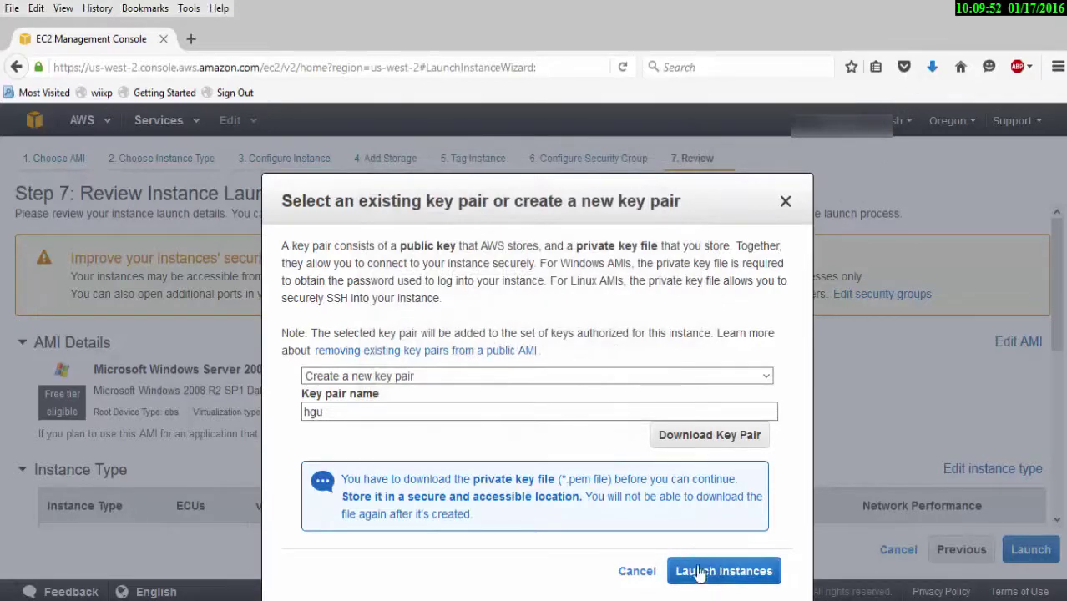
{"action": "left_click", "coordinate": [786, 205]}
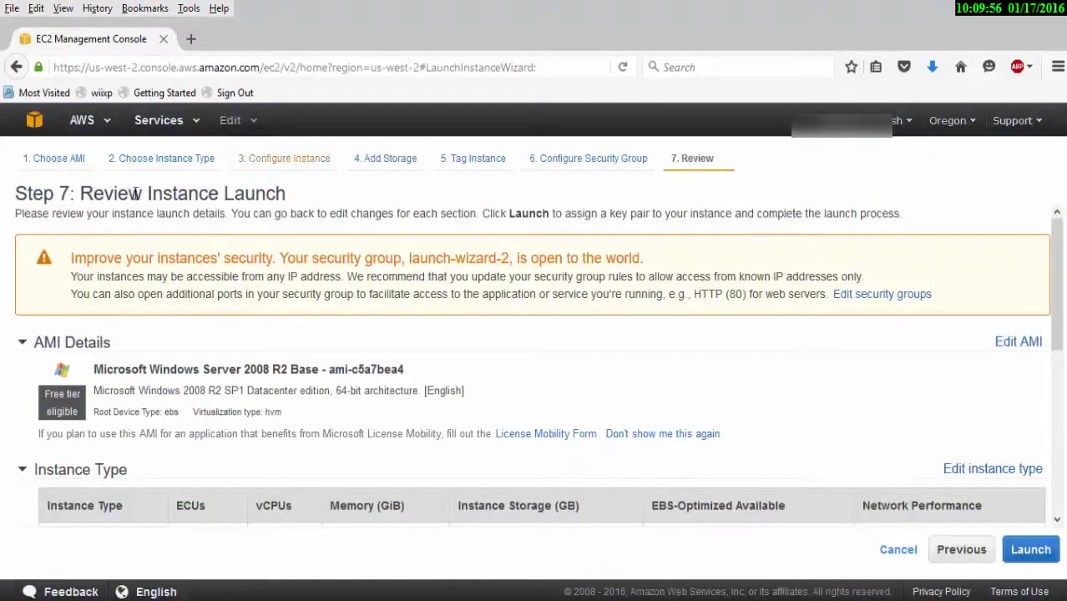
Return to EC2 and list the running t2.micro instance, dismissing the longer-instance-ID notification.
{"action": "left_click", "coordinate": [39, 128]}
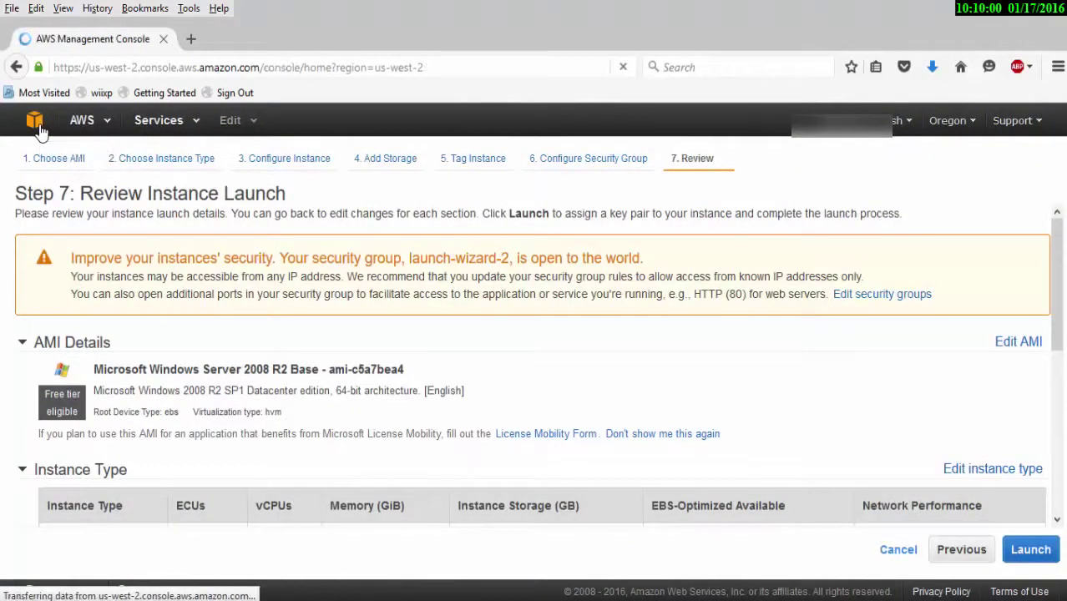
{"action": "left_click", "coordinate": [99, 226]}
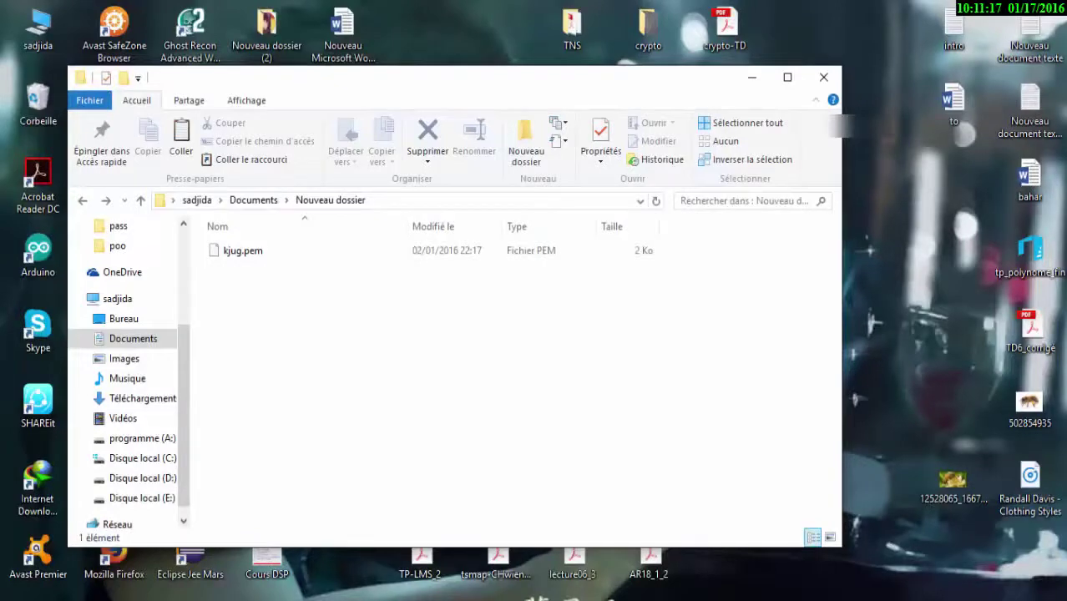
{"action": "left_click", "coordinate": [440, 592]}
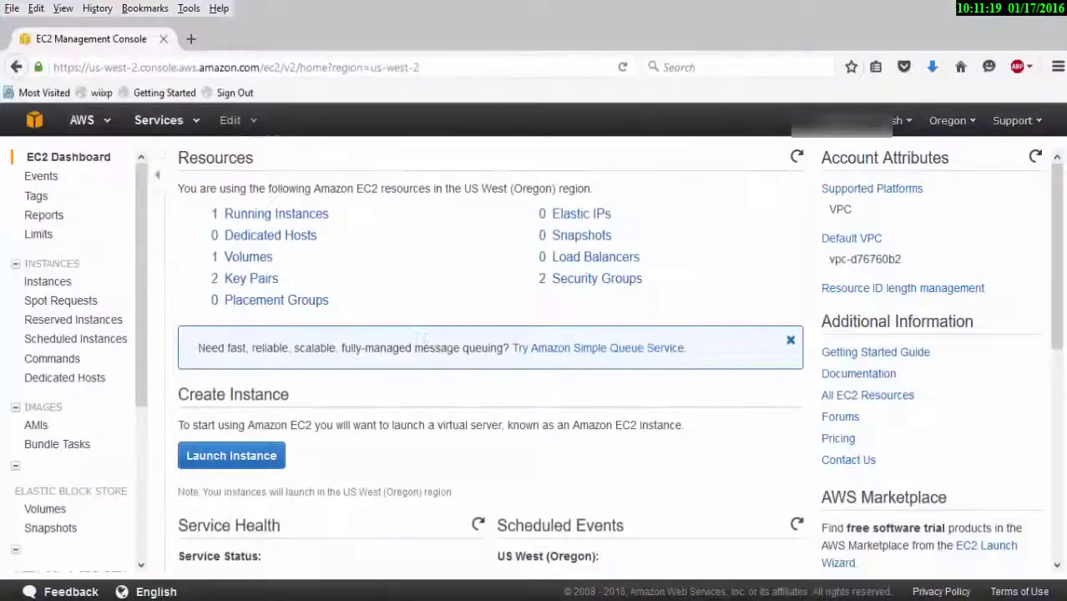
{"action": "left_click", "coordinate": [267, 218]}
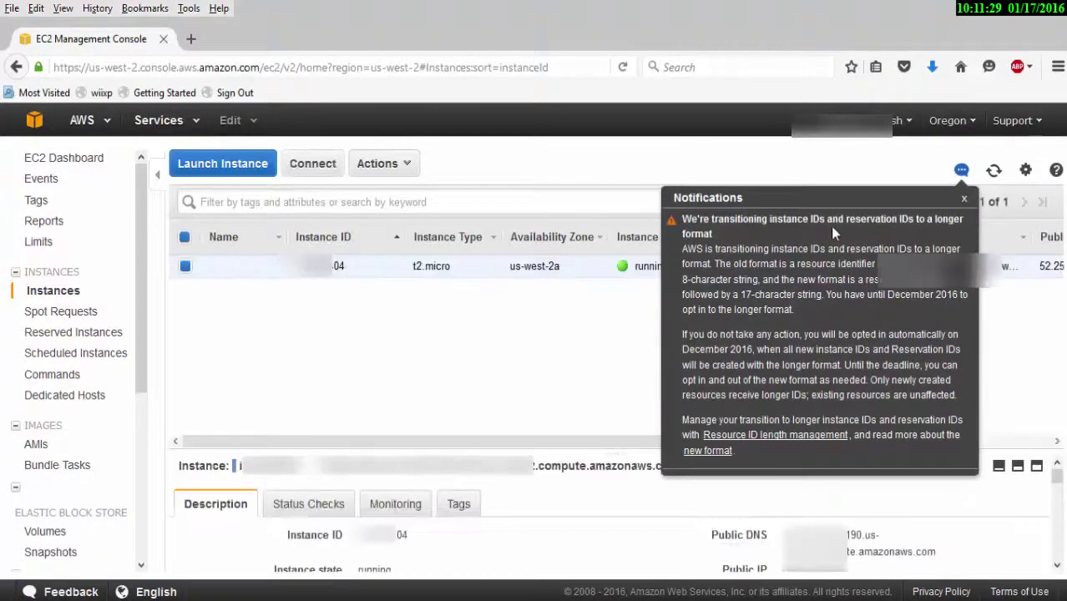
{"action": "left_click", "coordinate": [964, 200]}
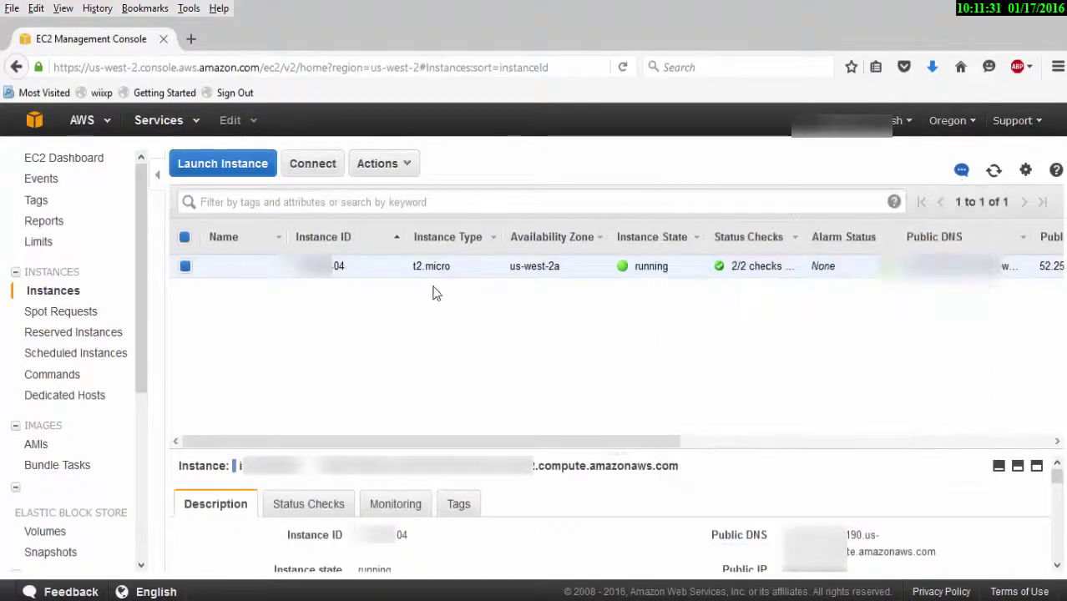
Download and save the instance's Remote Desktop (.rdp) file.
{"action": "left_click", "coordinate": [297, 163]}
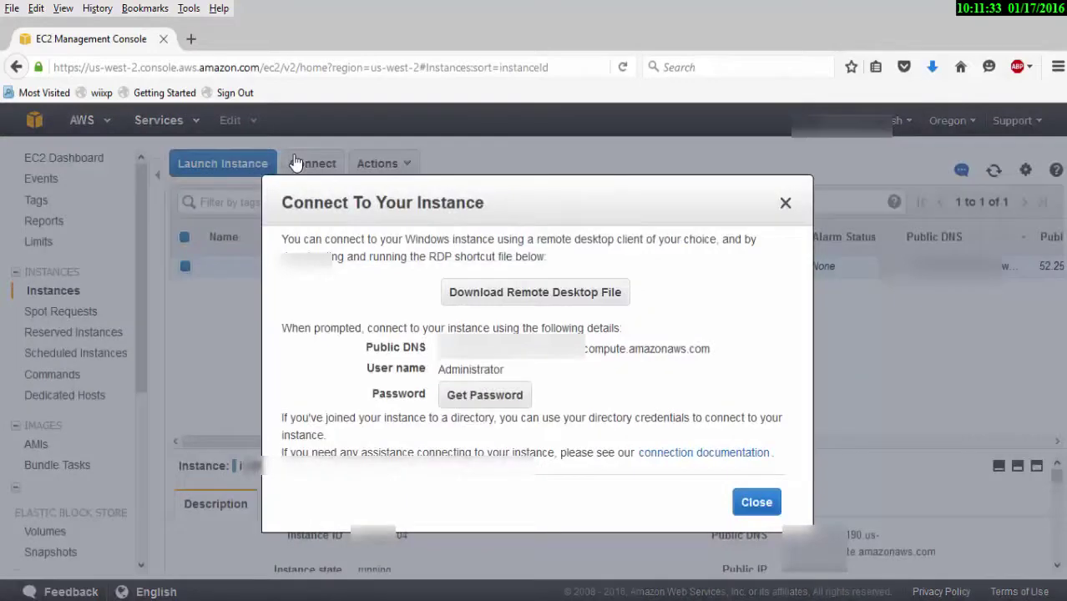
{"action": "left_click", "coordinate": [496, 299]}
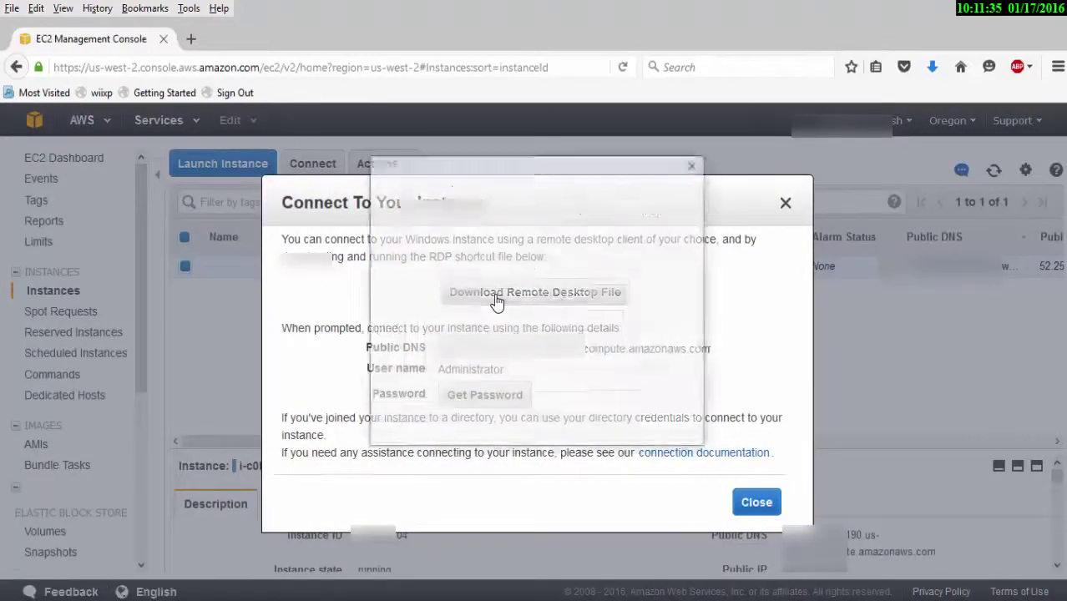
{"action": "left_click", "coordinate": [587, 404]}
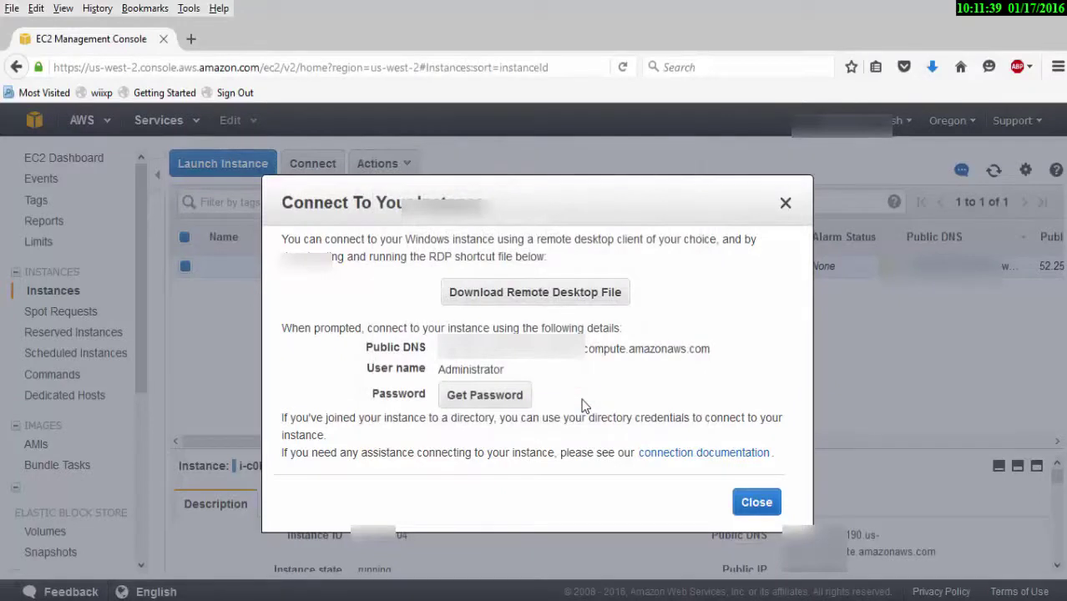
Decrypt the Administrator password with the kjug.pem key file and copy it.
{"action": "left_click", "coordinate": [510, 400]}
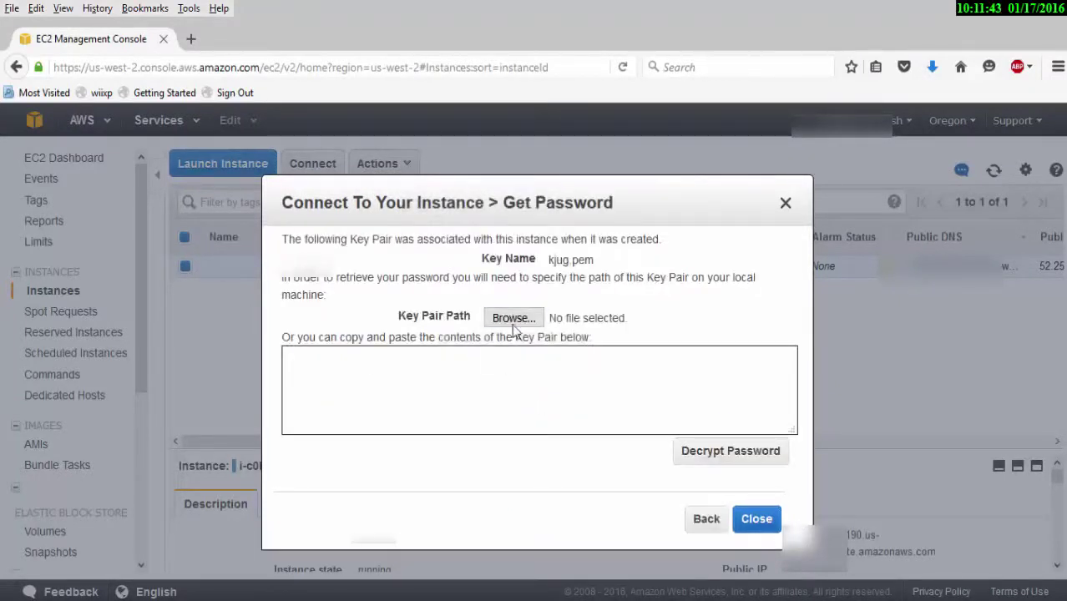
{"action": "left_click", "coordinate": [513, 319]}
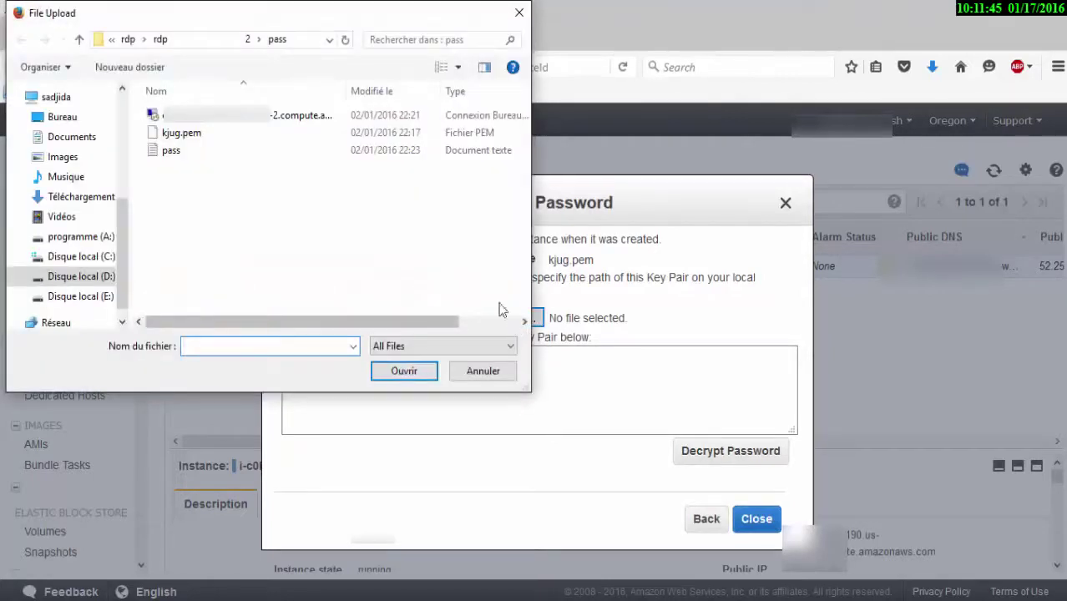
{"action": "left_click", "coordinate": [259, 138]}
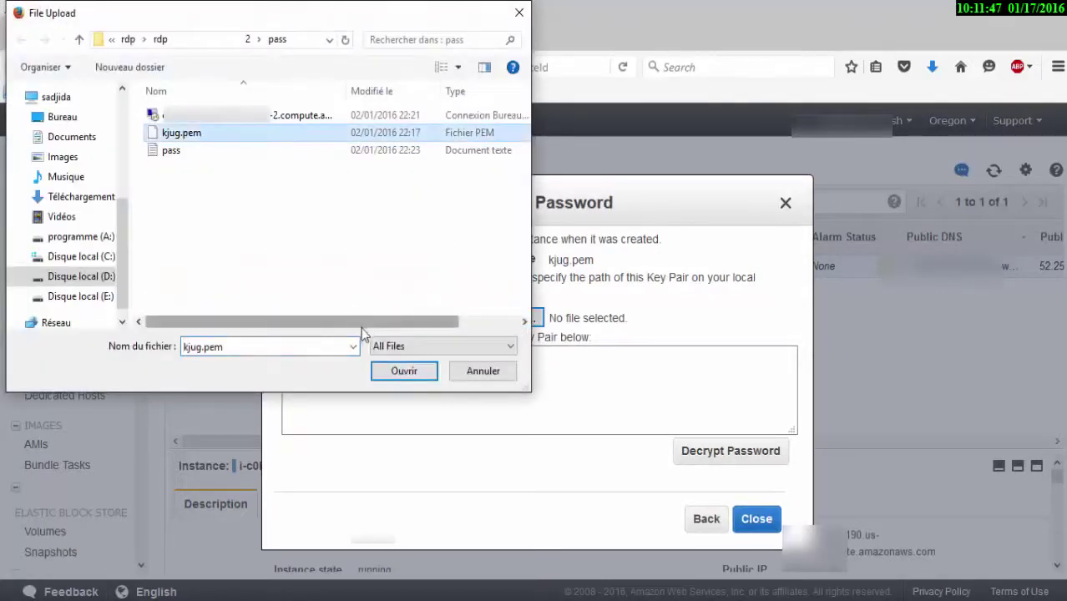
{"action": "left_click", "coordinate": [400, 373]}
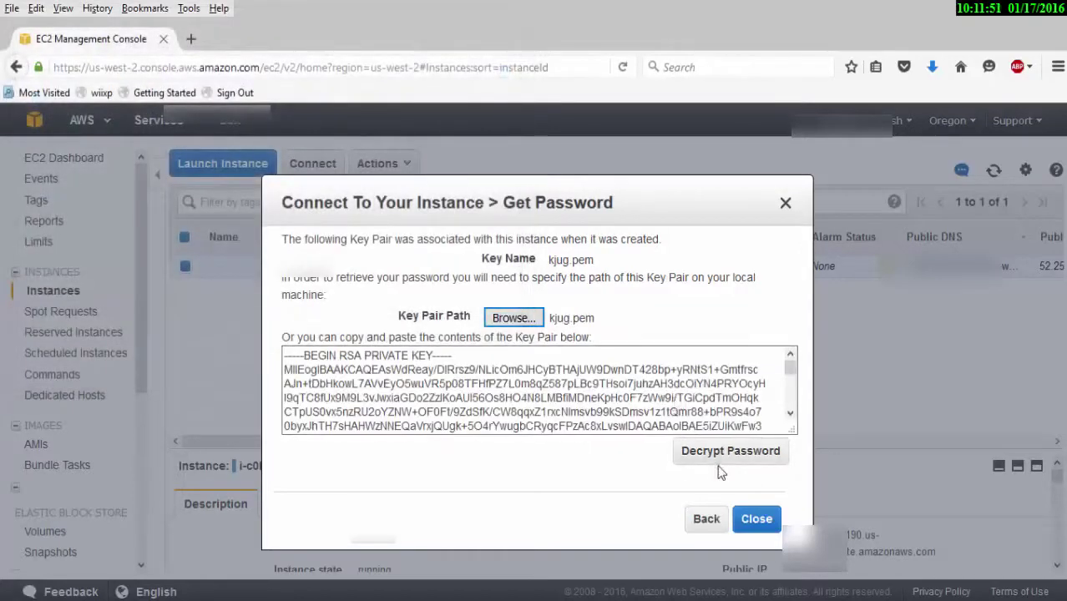
{"action": "left_click", "coordinate": [714, 455]}
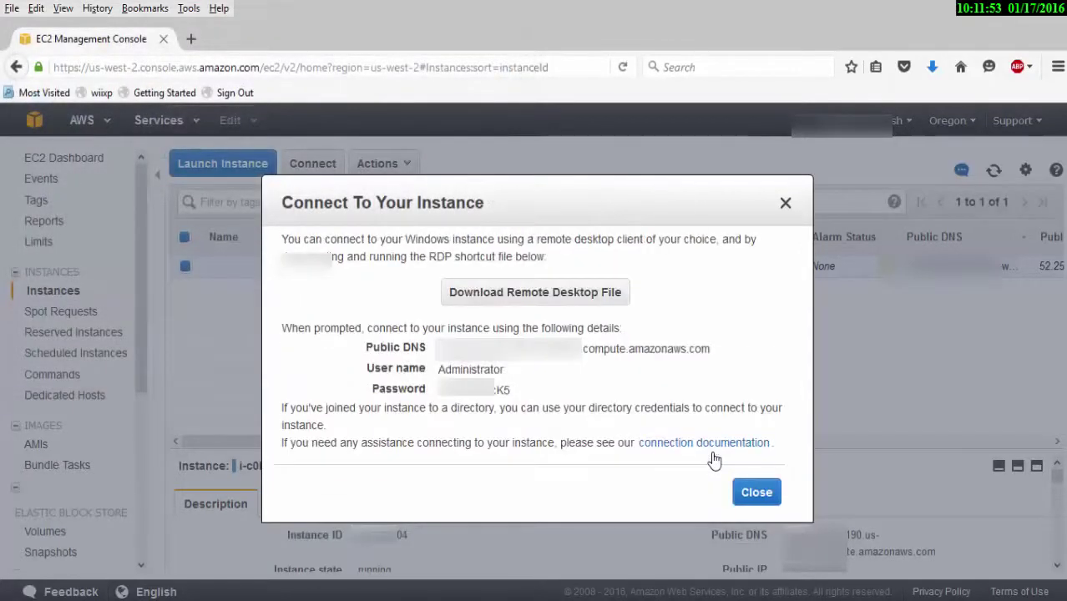
{"action": "left_click_drag", "start_coordinate": [510, 390], "coordinate": [446, 402]}
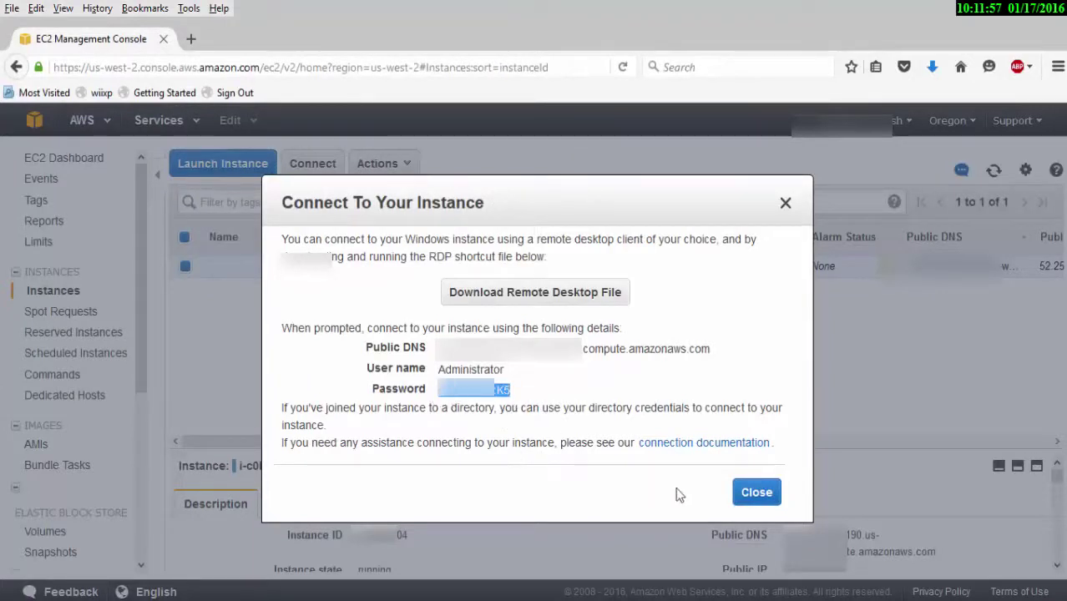
{"action": "left_click", "coordinate": [754, 493]}
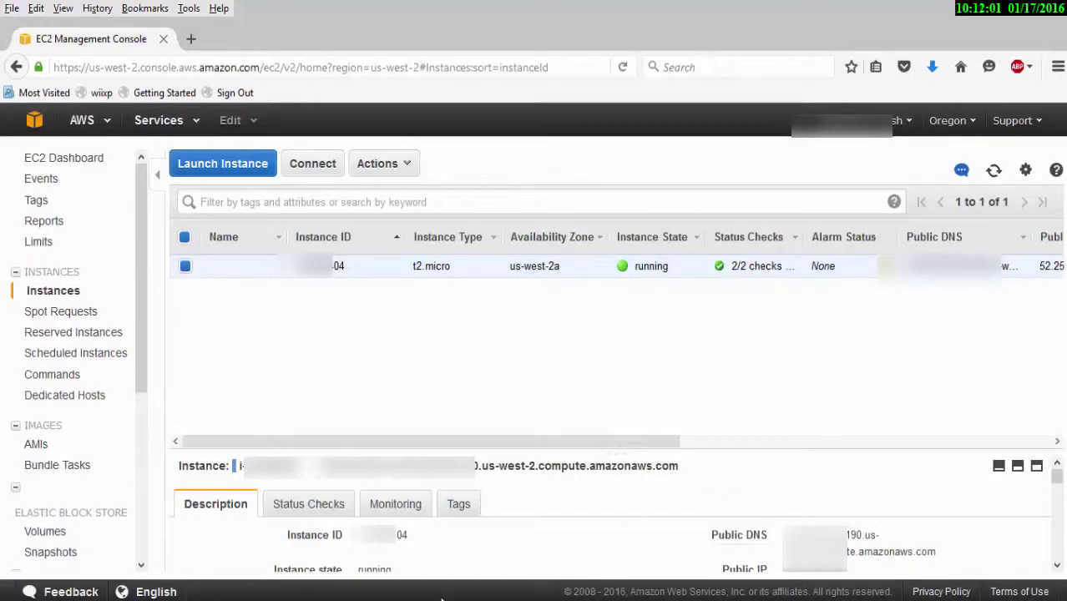
Launch the downloaded .rdp file from the Nouveau dossier folder to start Remote Desktop.
{"action": "mouse_move", "coordinate": [442, 600]}
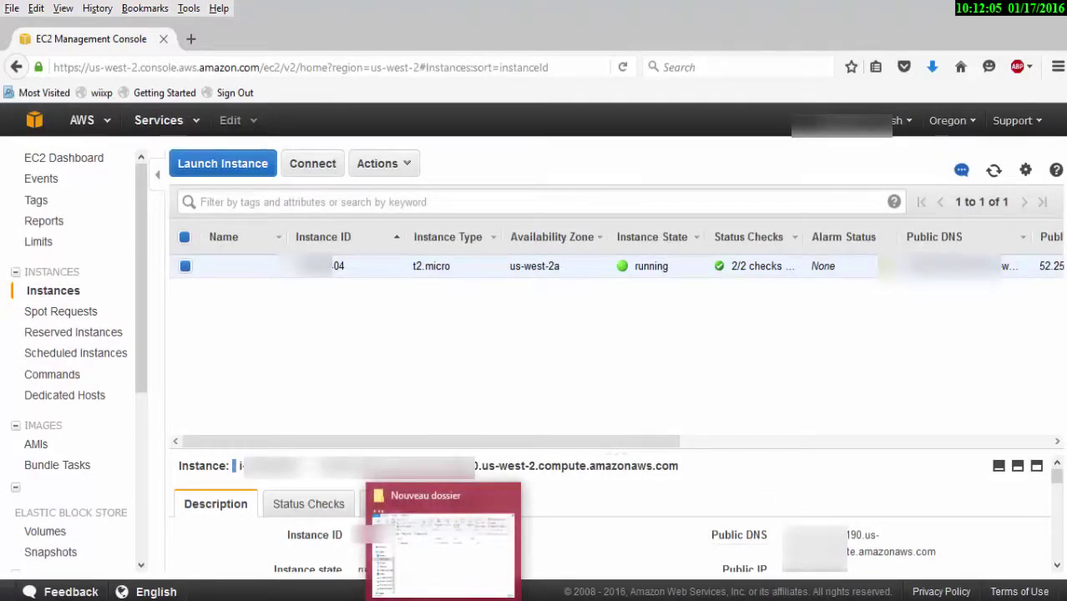
{"action": "left_click", "coordinate": [446, 558]}
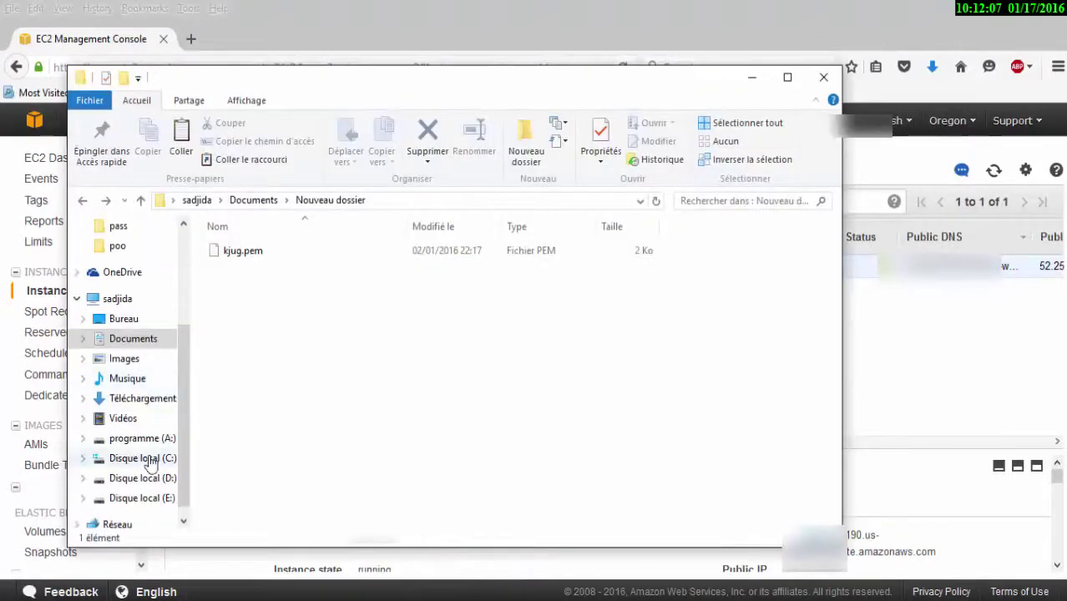
{"action": "left_click_drag", "start_coordinate": [186, 374], "coordinate": [179, 272]}
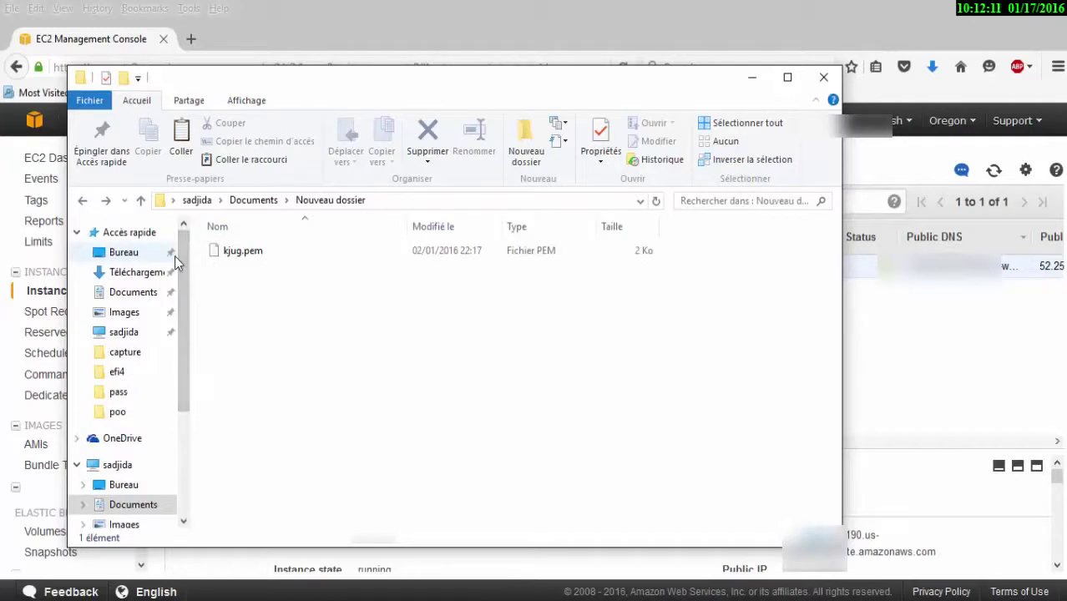
{"action": "scroll", "coordinate": [180, 253], "scroll_direction": "down", "scroll_amount": 2}
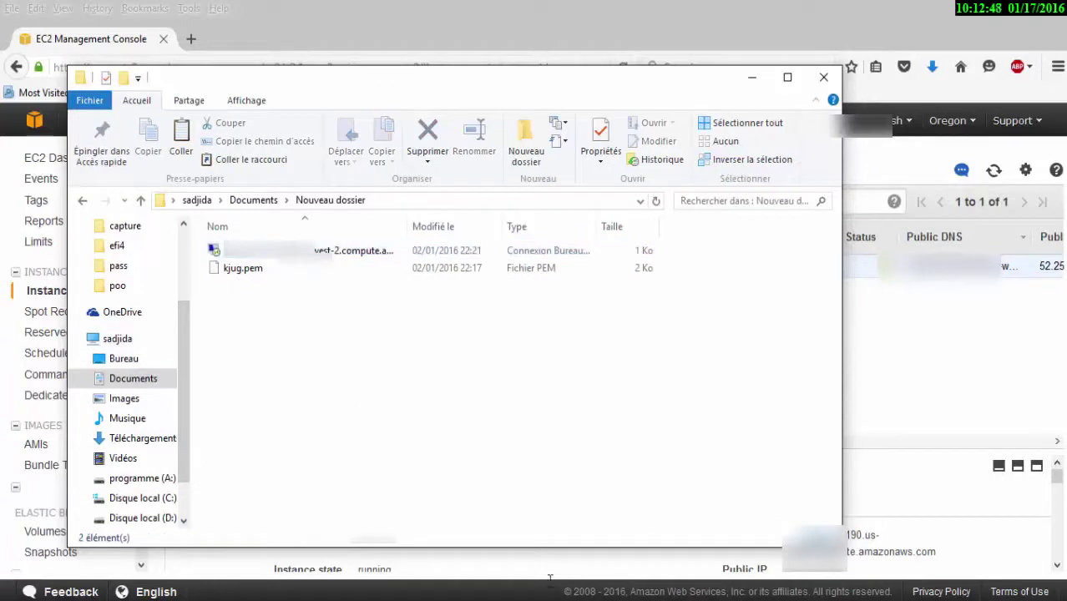
{"action": "left_click", "coordinate": [480, 548]}
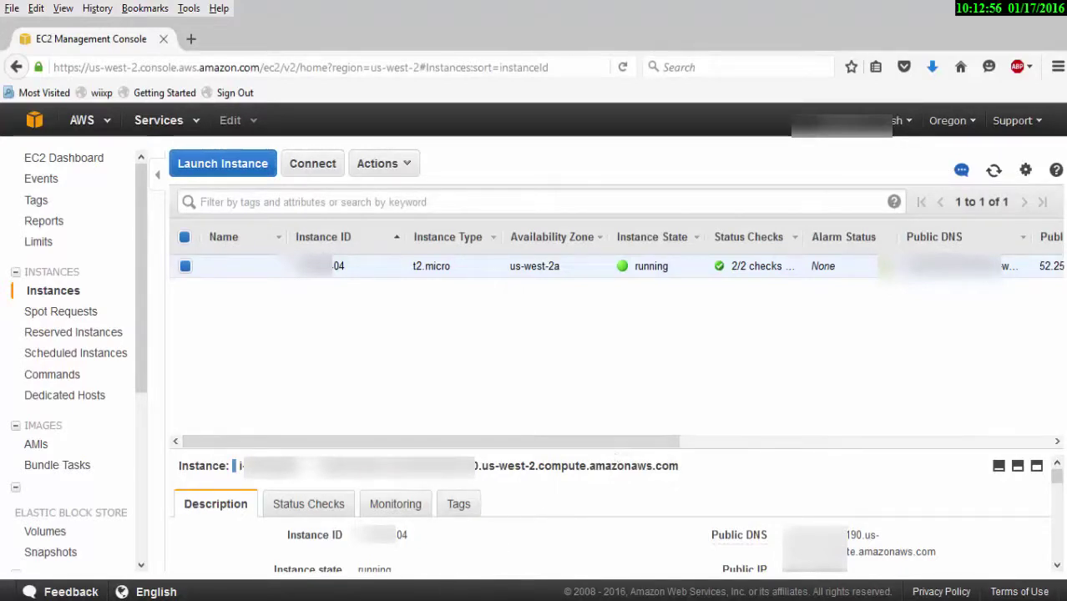
{"action": "left_click", "coordinate": [430, 594]}
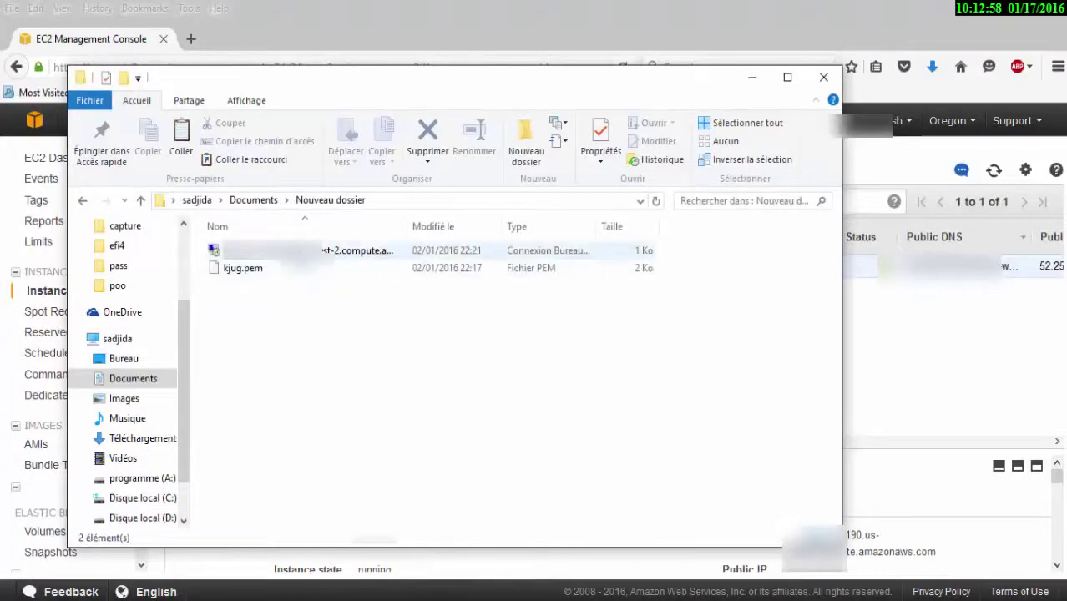
{"action": "left_click", "coordinate": [351, 250]}
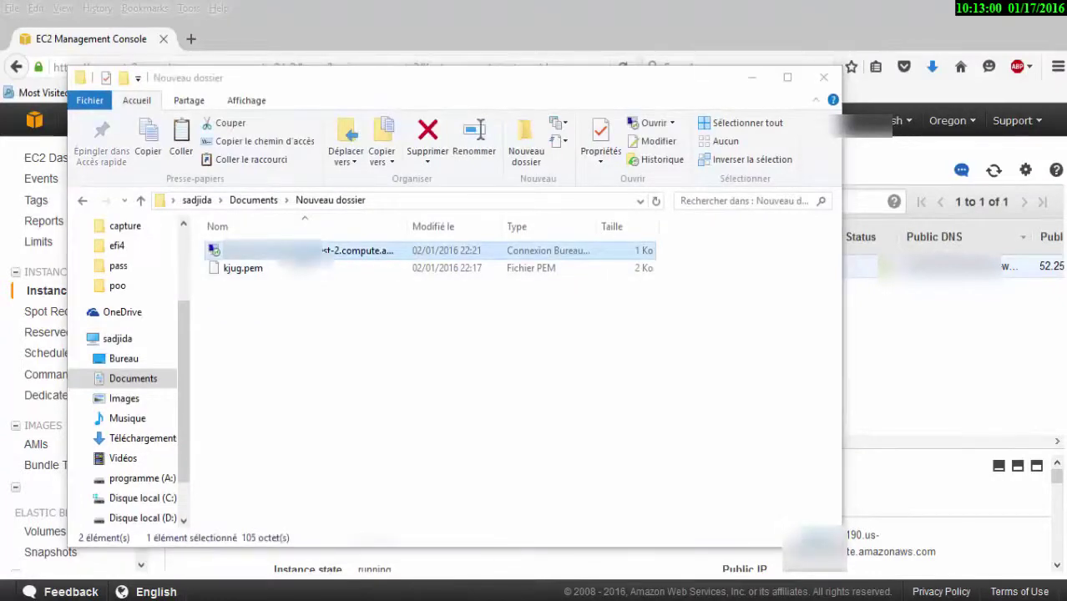
{"action": "key", "text": "Return"}
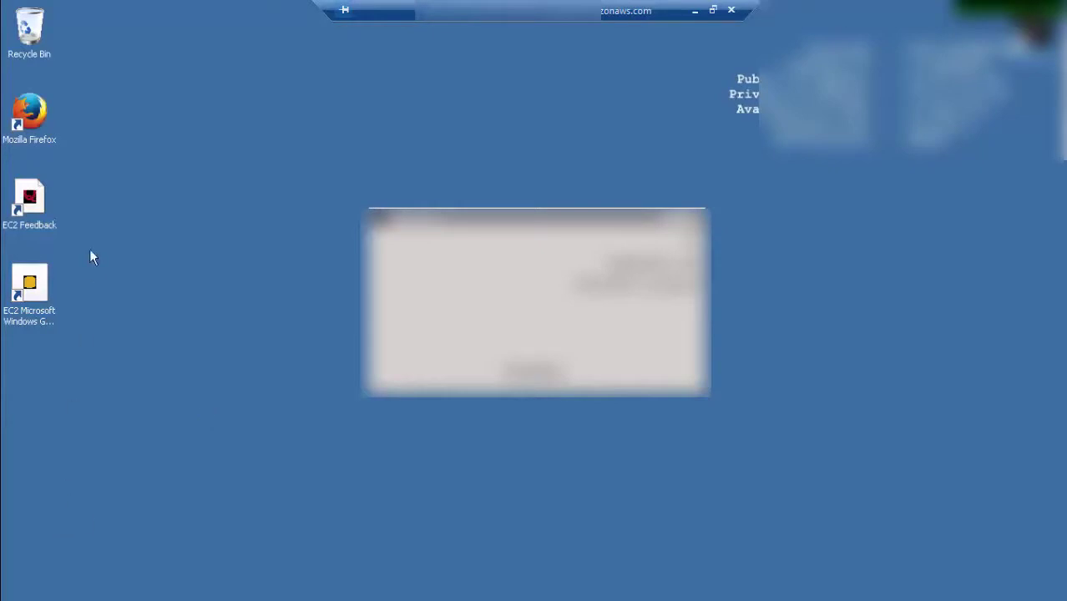
In remote Firefox, search 'speedtest', open Speedtest.net's beta test and begin the test.
{"action": "double_click", "coordinate": [25, 122]}
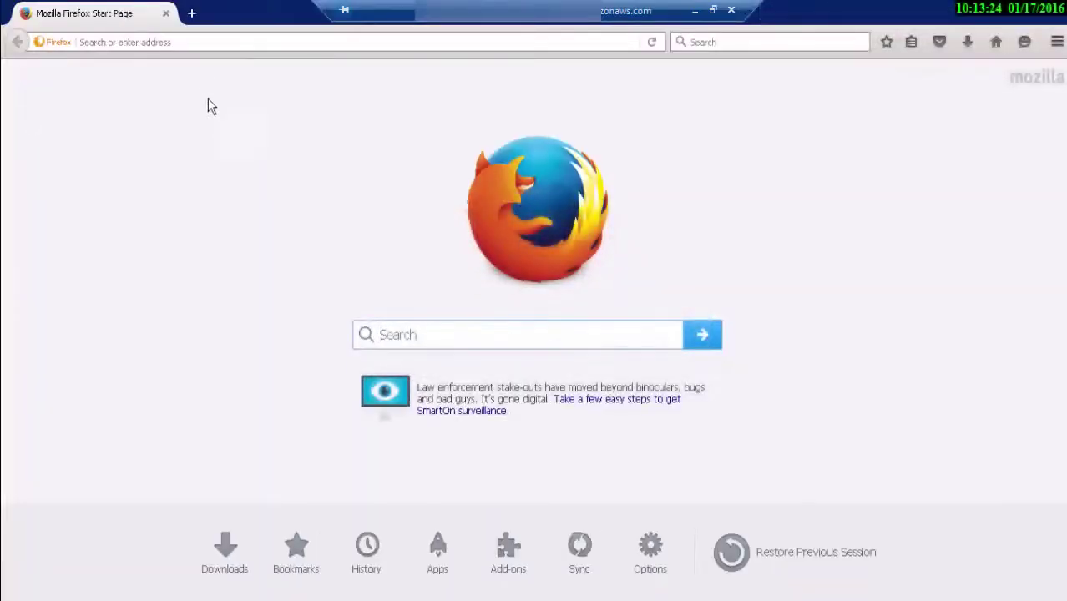
{"action": "left_click", "coordinate": [191, 46]}
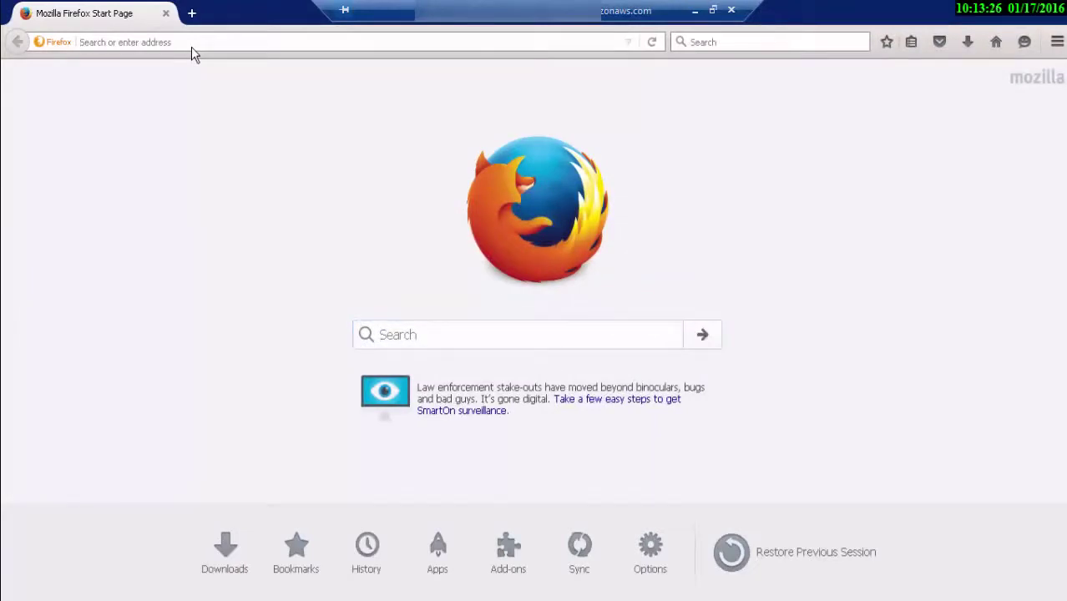
{"action": "type", "text": "speed"}
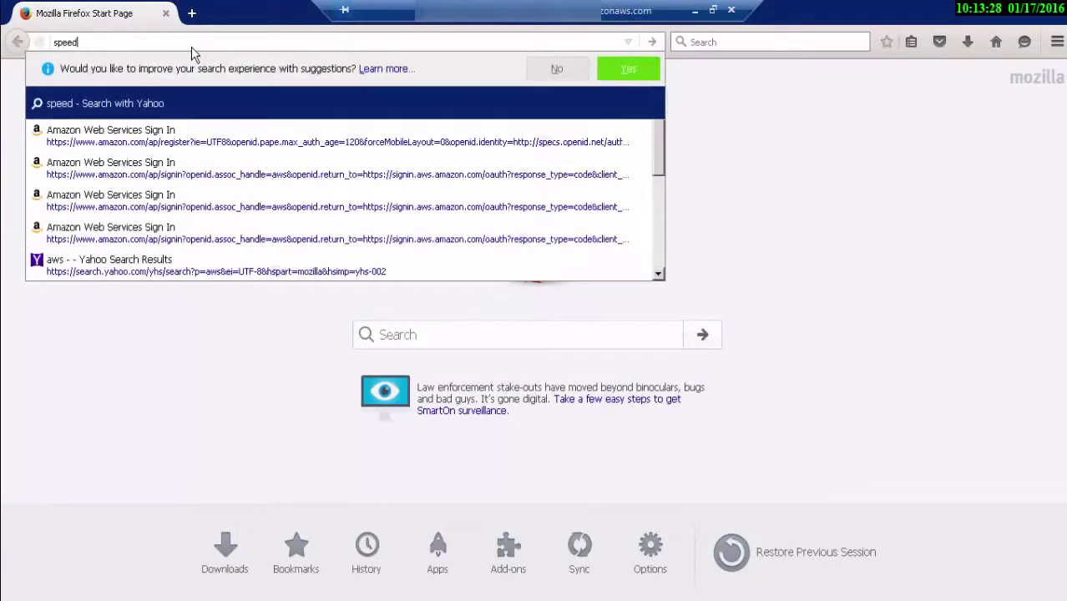
{"action": "type", "text": "tes"}
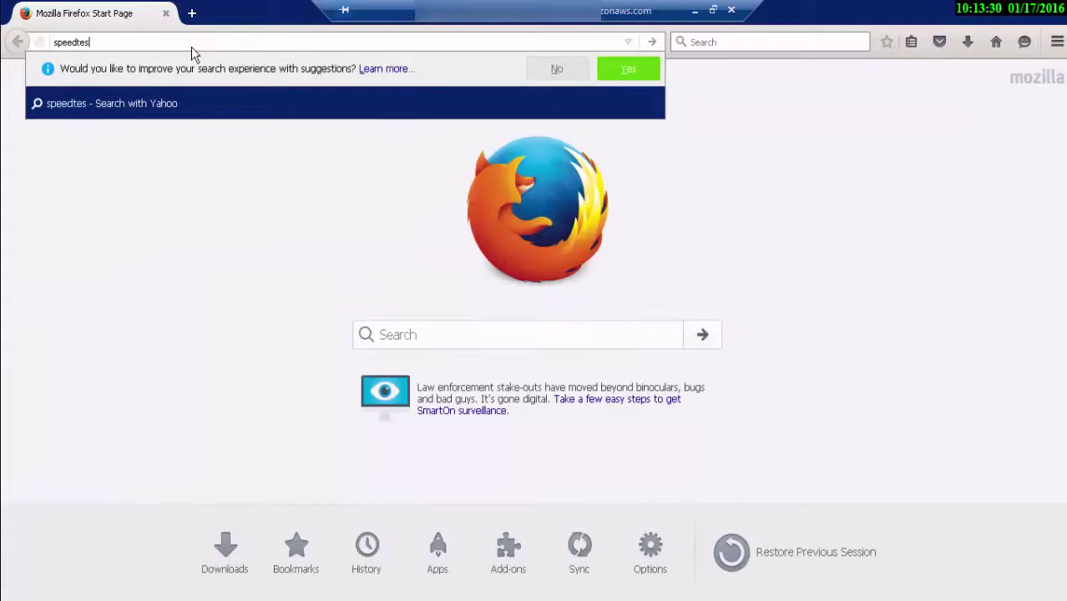
{"action": "type", "text": "t"}
{"action": "key", "text": "Return"}
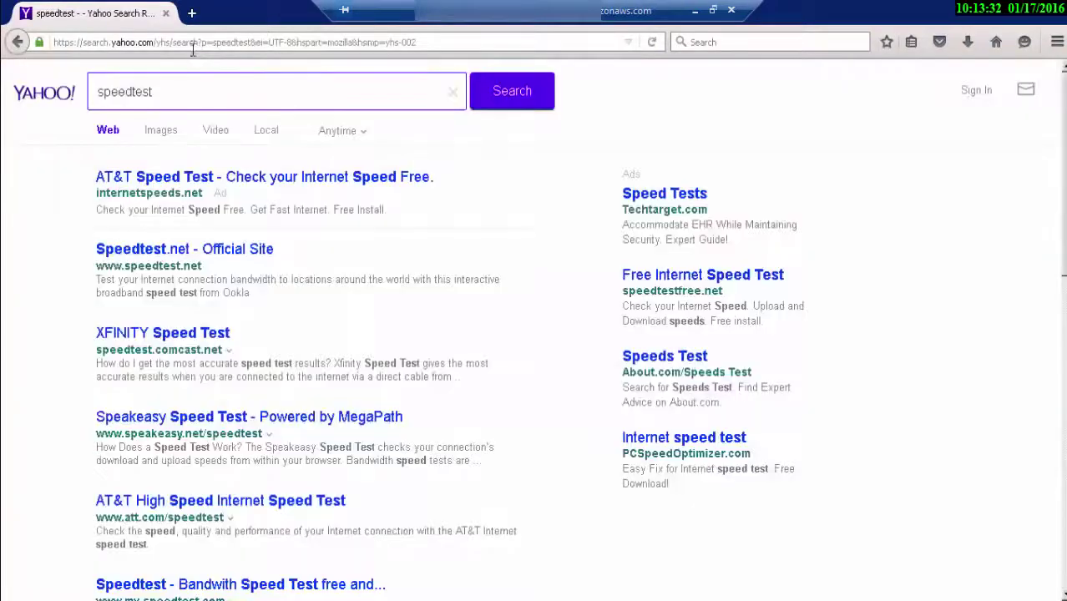
{"action": "left_click", "coordinate": [217, 252]}
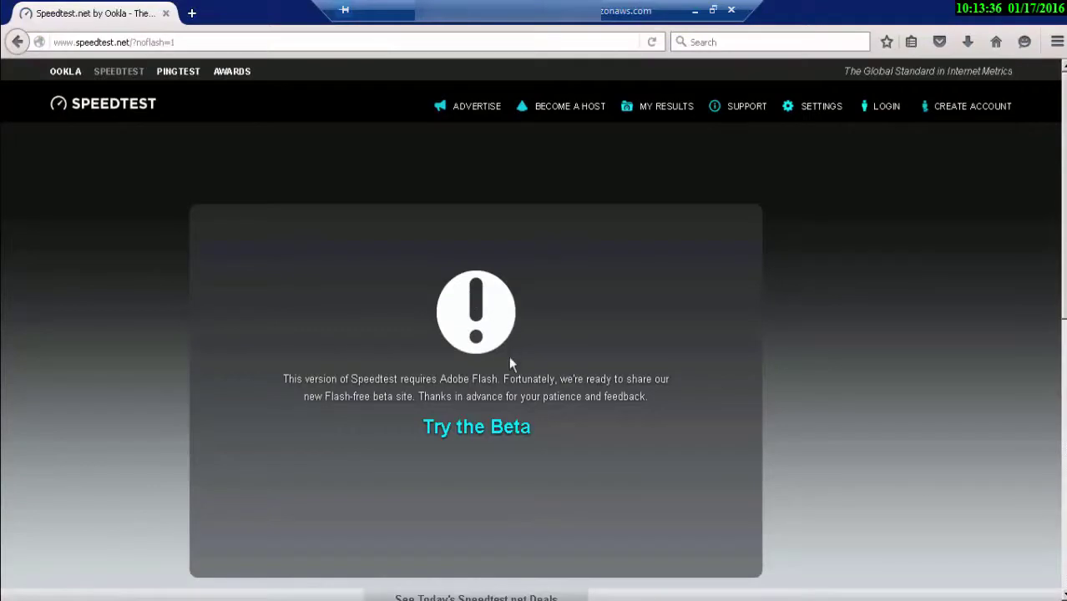
{"action": "left_click", "coordinate": [494, 425]}
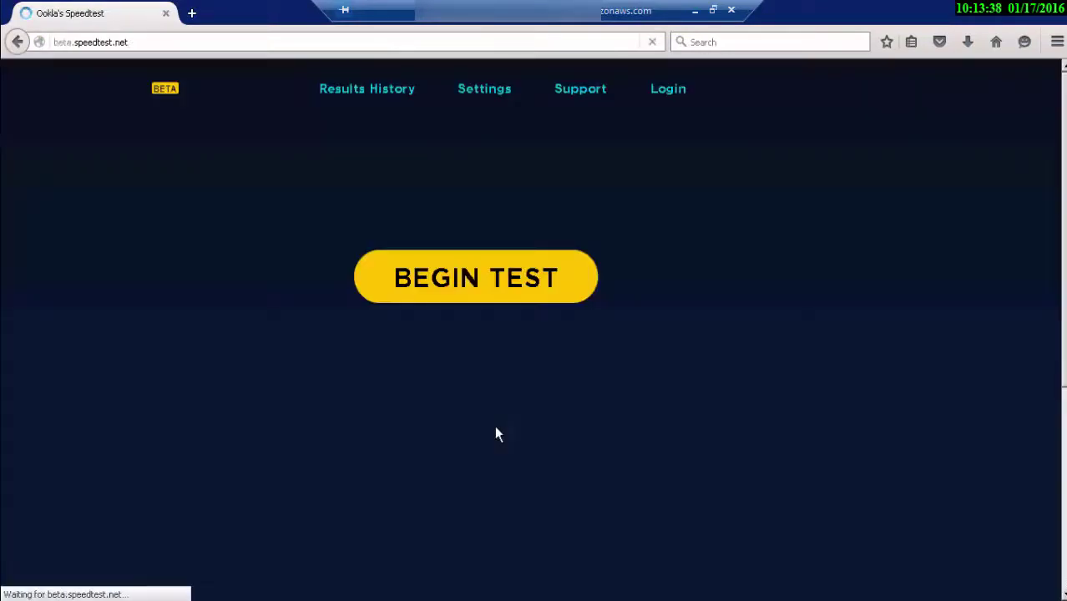
{"action": "left_click", "coordinate": [481, 271]}
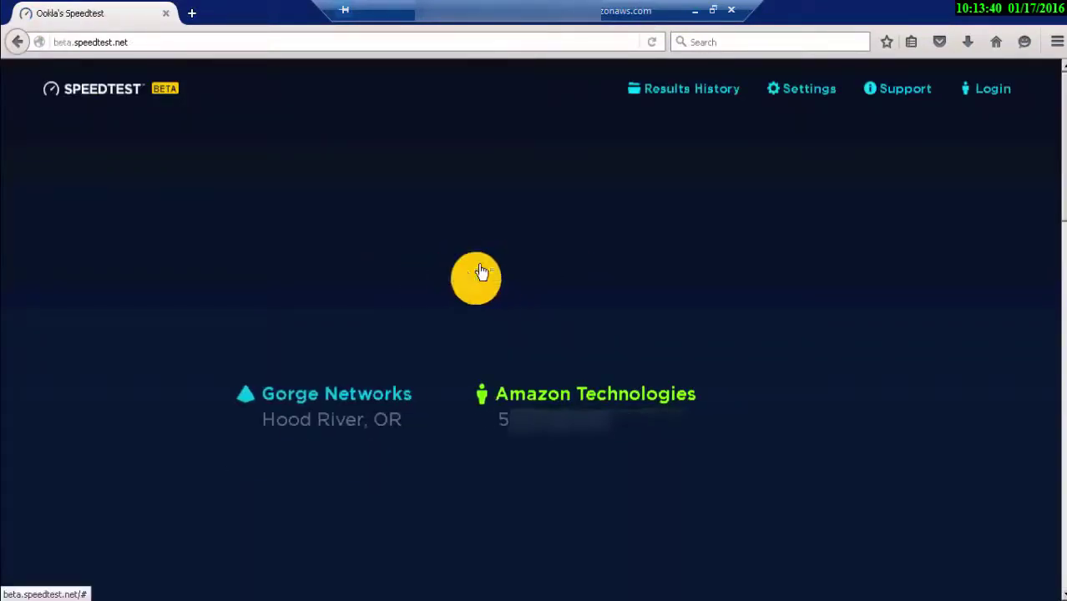